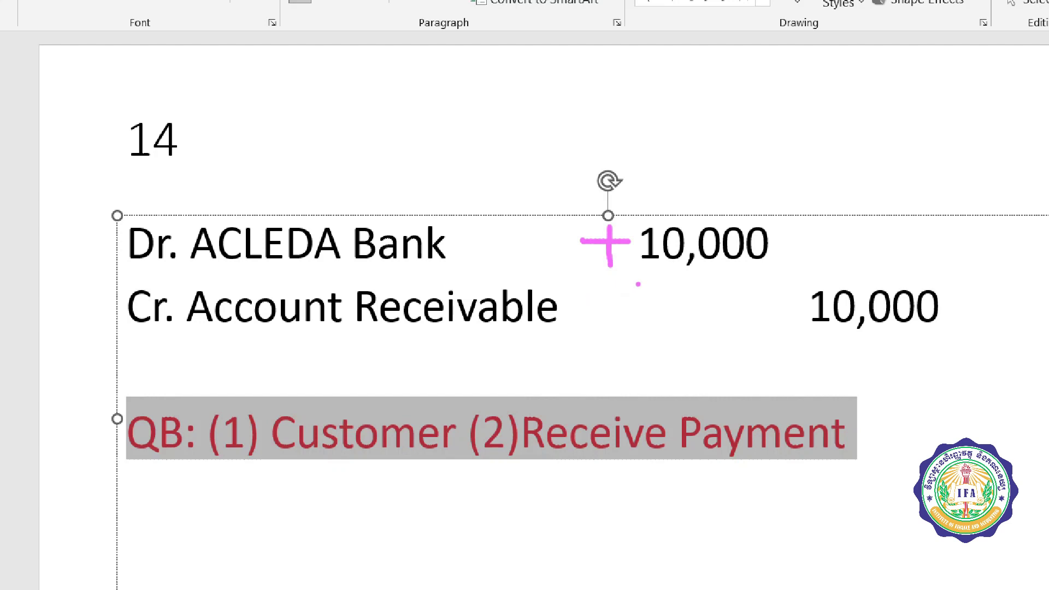
{"action": "left_click_drag", "start_coordinate": [757, 313], "coordinate": [785, 313]}
{"action": "key", "text": "Escape"}
{"action": "left_click", "coordinate": [836, 449]}
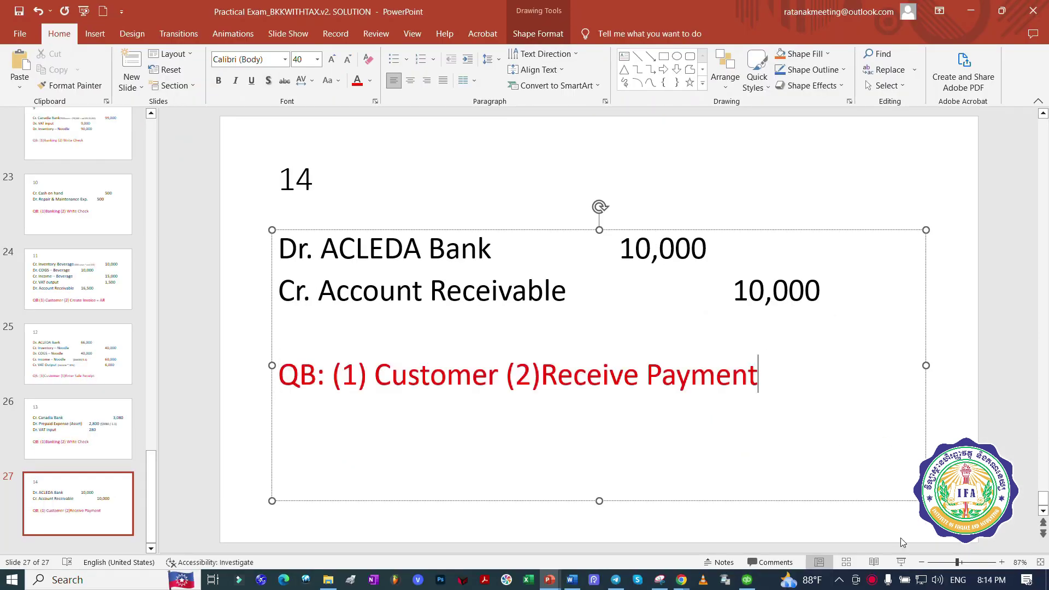
Switch to QuickBooks and annotate the Customers menu and its Receive Payments command with pen marks.
{"action": "left_click", "coordinate": [748, 581]}
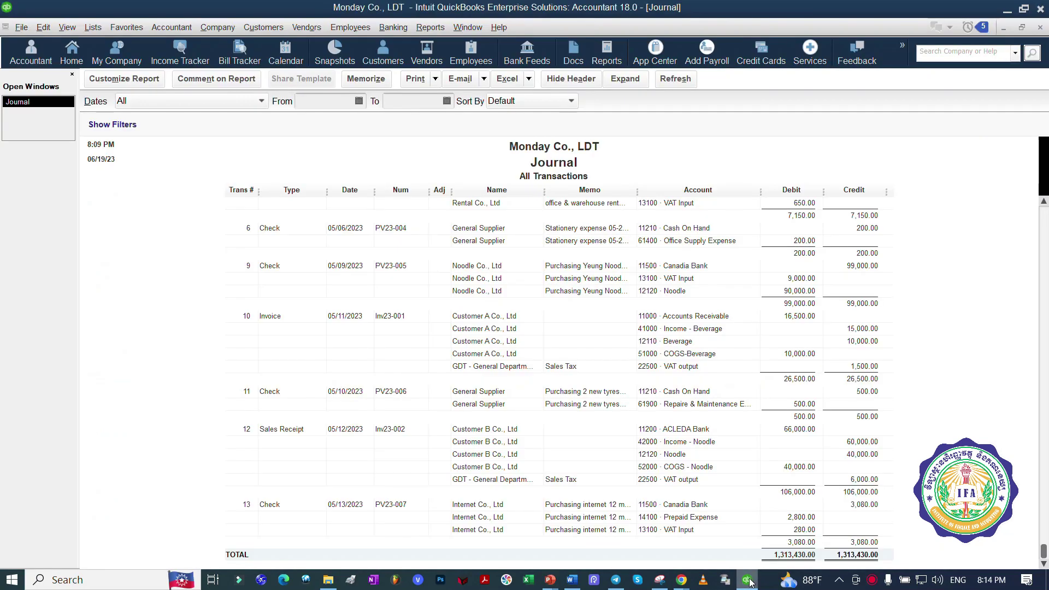
{"action": "left_click", "coordinate": [264, 27]}
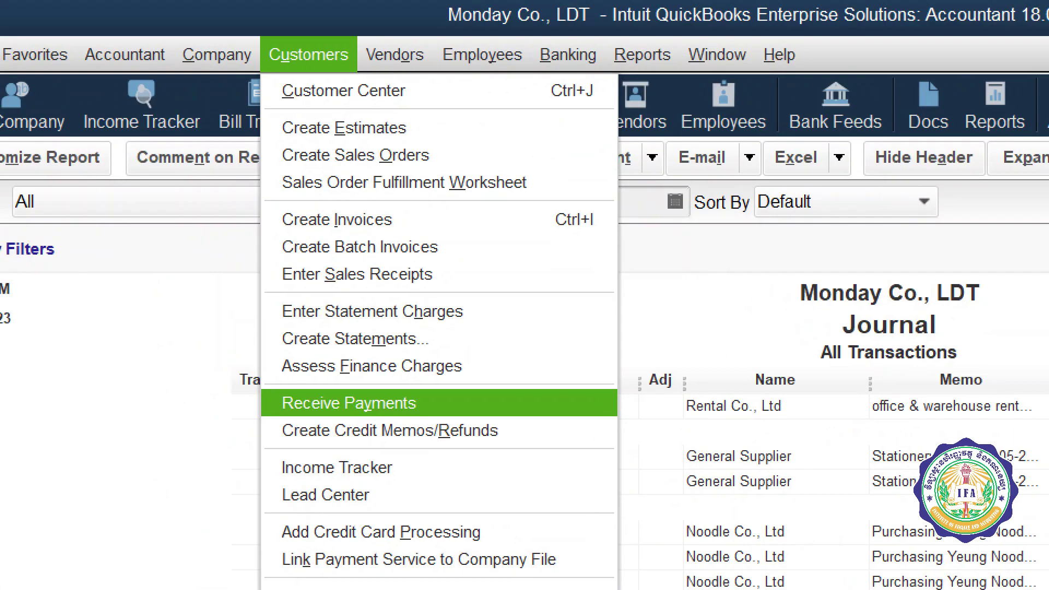
{"action": "mouse_move", "coordinate": [258, 39]}
{"action": "left_mouse_down"}
{"action": "mouse_move", "coordinate": [370, 33]}
{"action": "mouse_move", "coordinate": [271, 41]}
{"action": "left_mouse_up"}
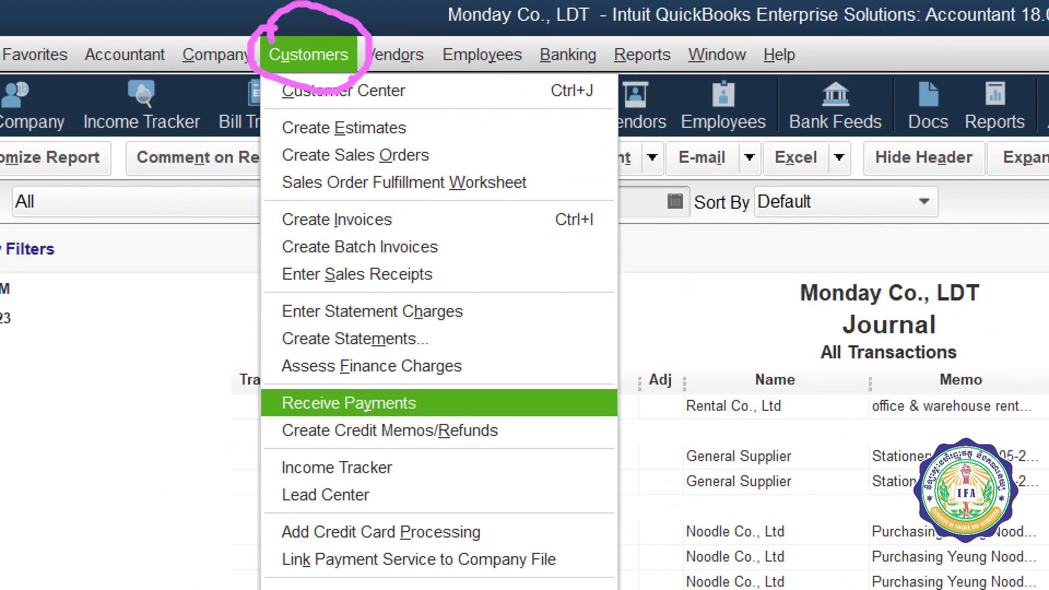
{"action": "left_click_drag", "start_coordinate": [396, 56], "coordinate": [402, 157]}
{"action": "left_click_drag", "start_coordinate": [382, 160], "coordinate": [403, 149]}
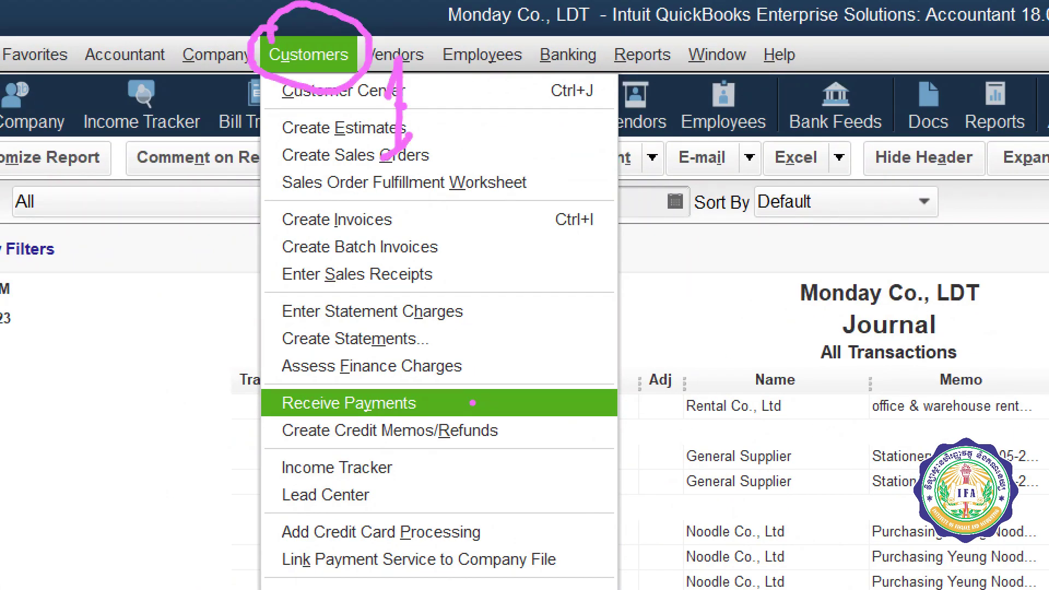
{"action": "mouse_move", "coordinate": [459, 391]}
{"action": "left_mouse_down"}
{"action": "mouse_move", "coordinate": [344, 354]}
{"action": "mouse_move", "coordinate": [299, 430]}
{"action": "mouse_move", "coordinate": [471, 352]}
{"action": "mouse_move", "coordinate": [456, 383]}
{"action": "mouse_move", "coordinate": [475, 403]}
{"action": "mouse_move", "coordinate": [516, 388]}
{"action": "left_mouse_up"}
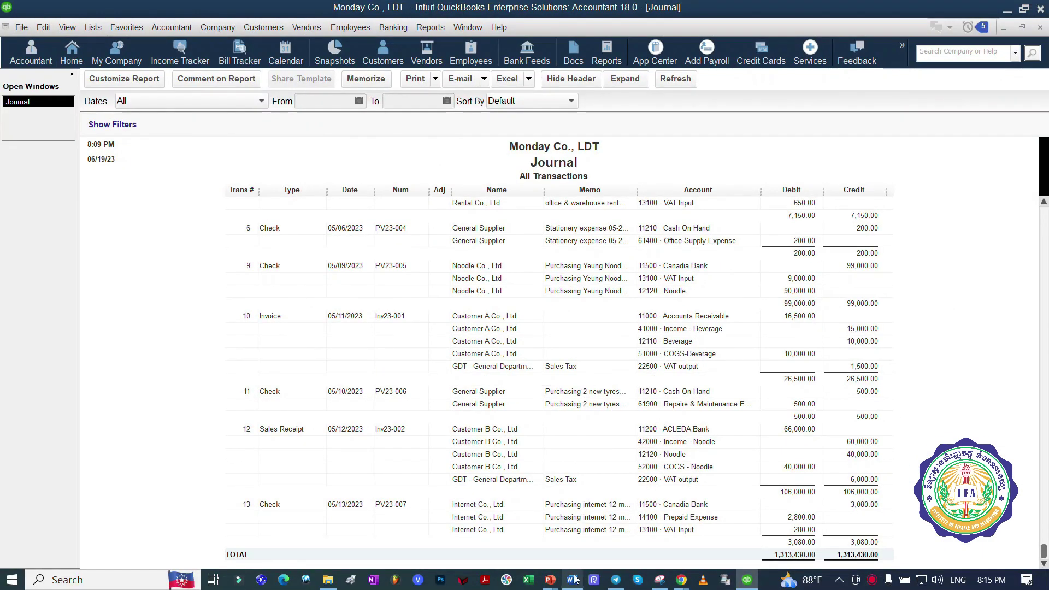
Switch to Telegram and send the annotated Customers menu screenshot to the training group as an uncompressed image.
{"action": "left_click", "coordinate": [615, 580]}
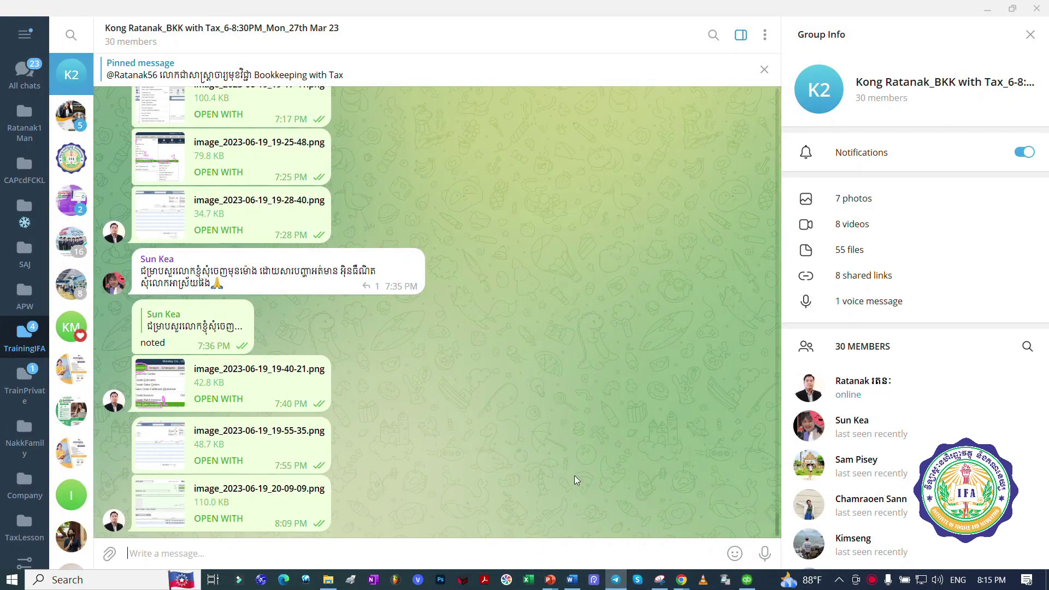
{"action": "key", "text": "ctrl+v"}
{"action": "key", "text": "Return"}
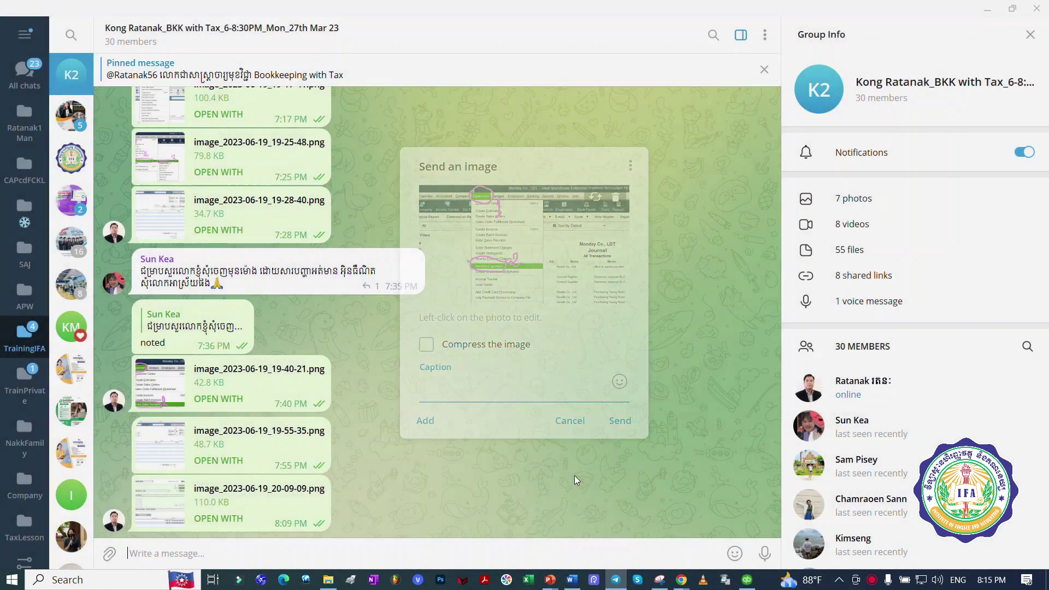
Return to QuickBooks, start a new customer payment, and choose Customer A Co., Ltd as the payer.
{"action": "left_click", "coordinate": [747, 580]}
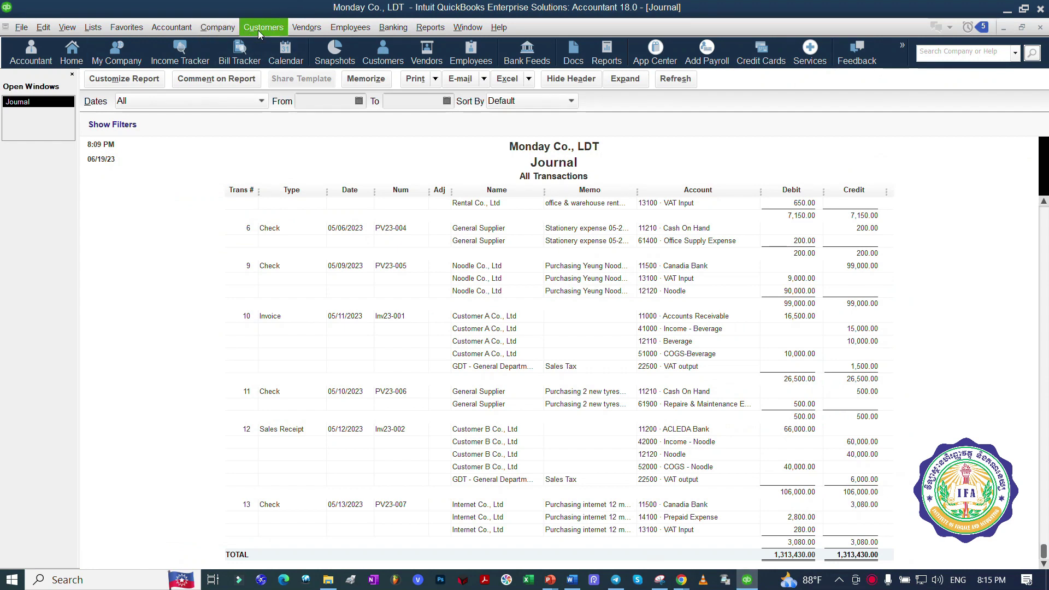
{"action": "left_click", "coordinate": [262, 27]}
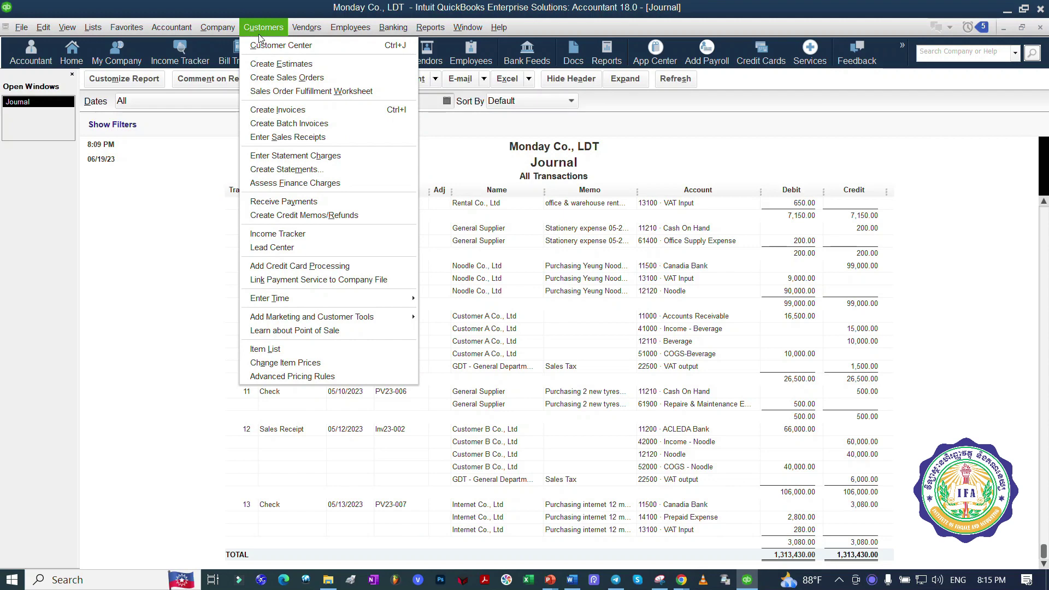
{"action": "left_click", "coordinate": [331, 204]}
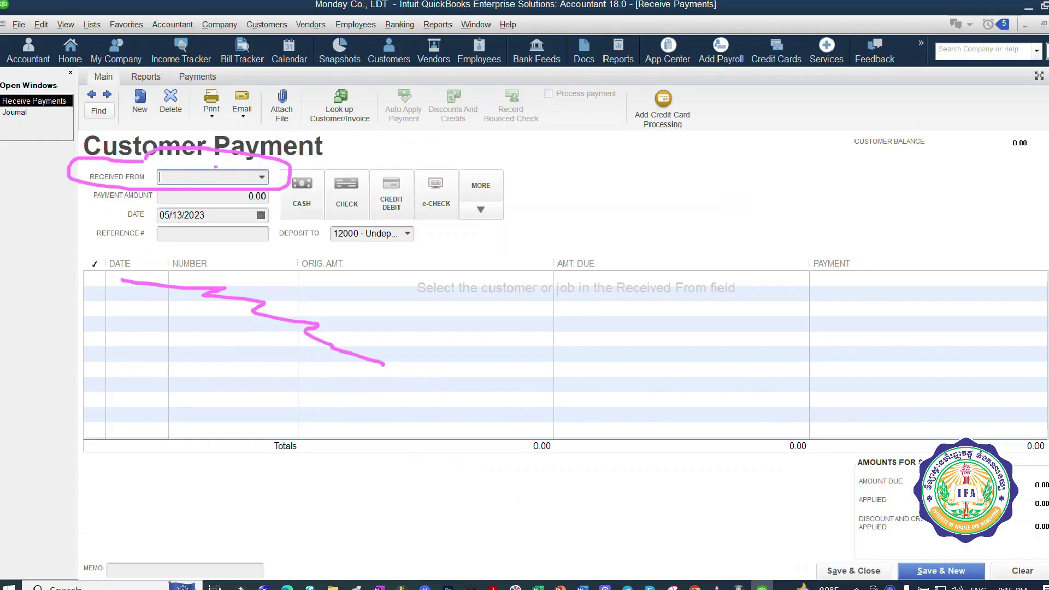
{"action": "left_click", "coordinate": [383, 214]}
{"action": "left_click", "coordinate": [241, 224]}
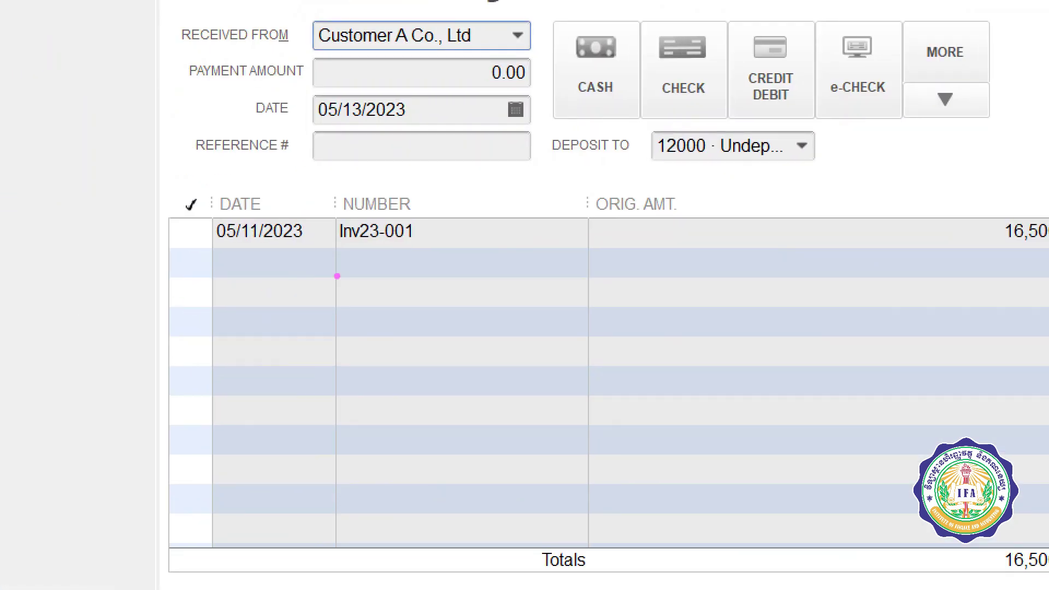
Select invoice Inv23-001 for payment and set its payment amount to 10,000.
{"action": "mouse_move", "coordinate": [367, 263]}
{"action": "left_mouse_down"}
{"action": "mouse_move", "coordinate": [437, 298]}
{"action": "mouse_move", "coordinate": [456, 494]}
{"action": "mouse_move", "coordinate": [447, 552]}
{"action": "left_mouse_up"}
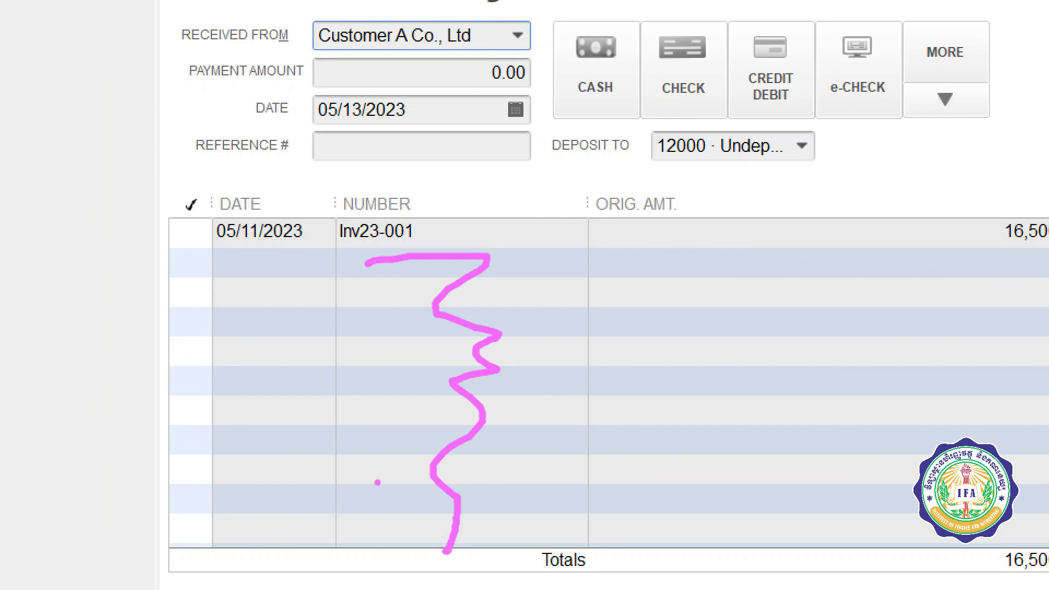
{"action": "left_click_drag", "start_coordinate": [182, 224], "coordinate": [224, 198]}
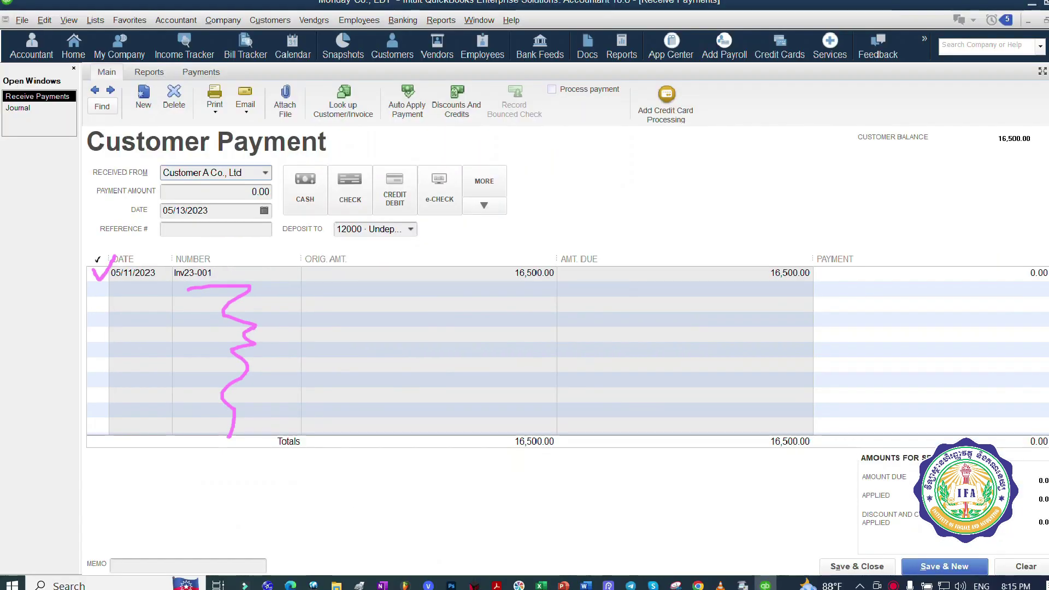
{"action": "left_click", "coordinate": [191, 231]}
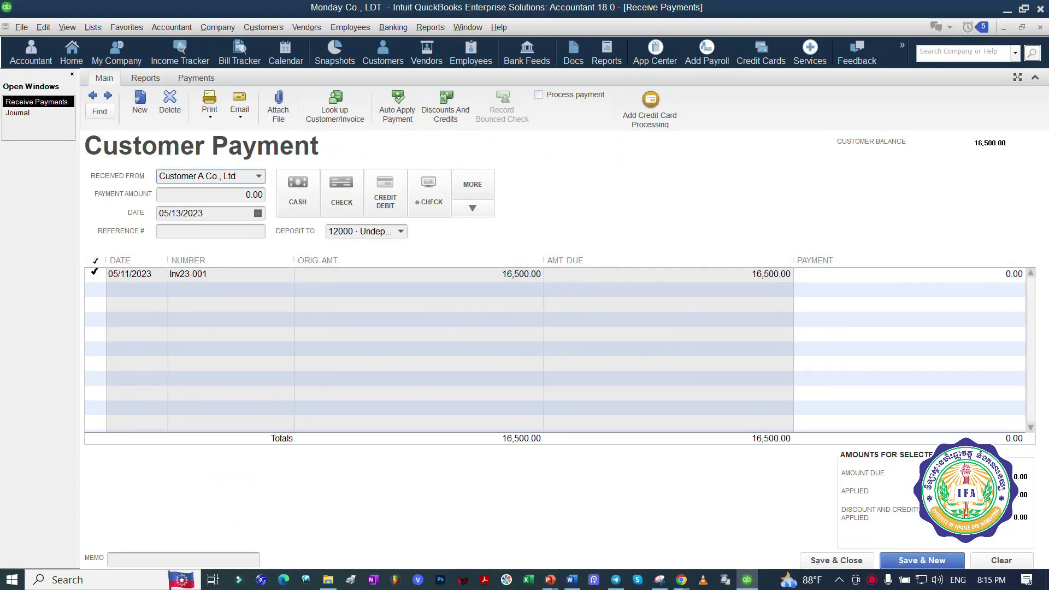
{"action": "left_click", "coordinate": [522, 294]}
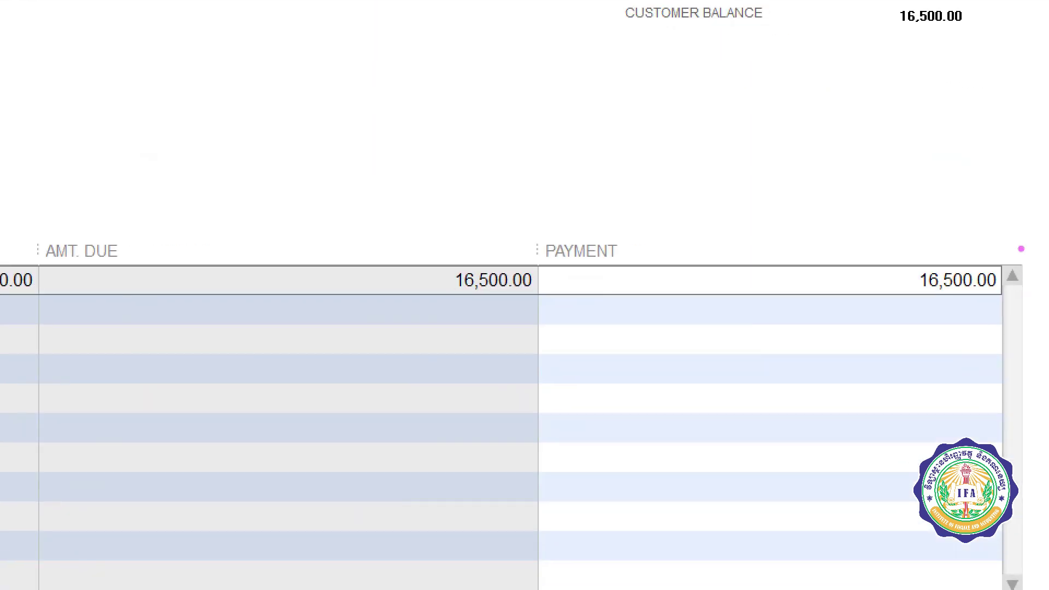
{"action": "mouse_move", "coordinate": [1021, 249]}
{"action": "left_mouse_down"}
{"action": "mouse_move", "coordinate": [983, 330]}
{"action": "mouse_move", "coordinate": [884, 235]}
{"action": "left_mouse_up"}
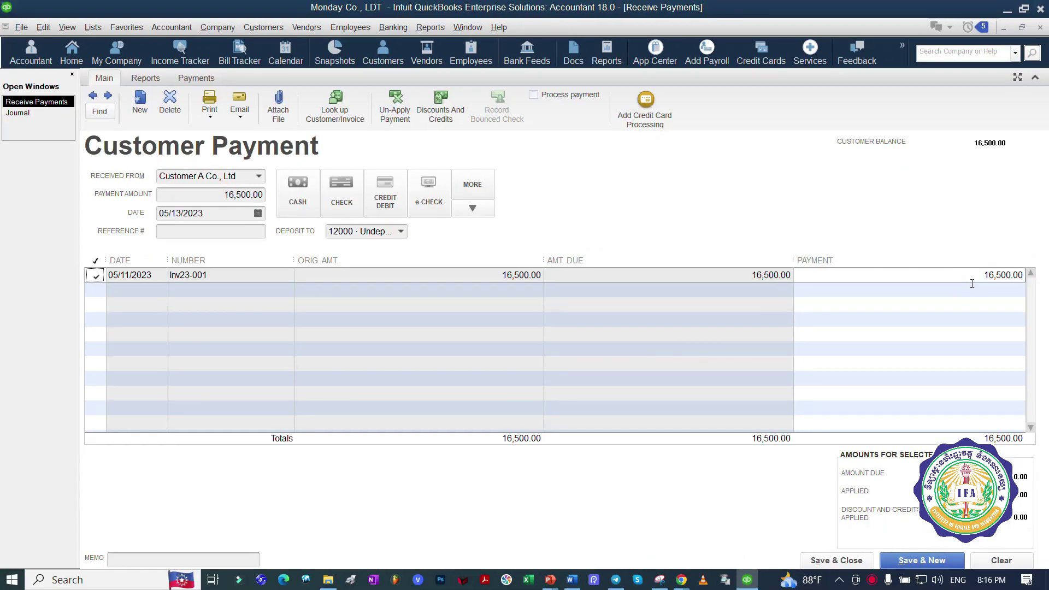
{"action": "left_click", "coordinate": [900, 284]}
{"action": "type", "text": "10000"}
Set the payment's deposit account to 11200 · ACLEDA Bank.
{"action": "left_click", "coordinate": [401, 232]}
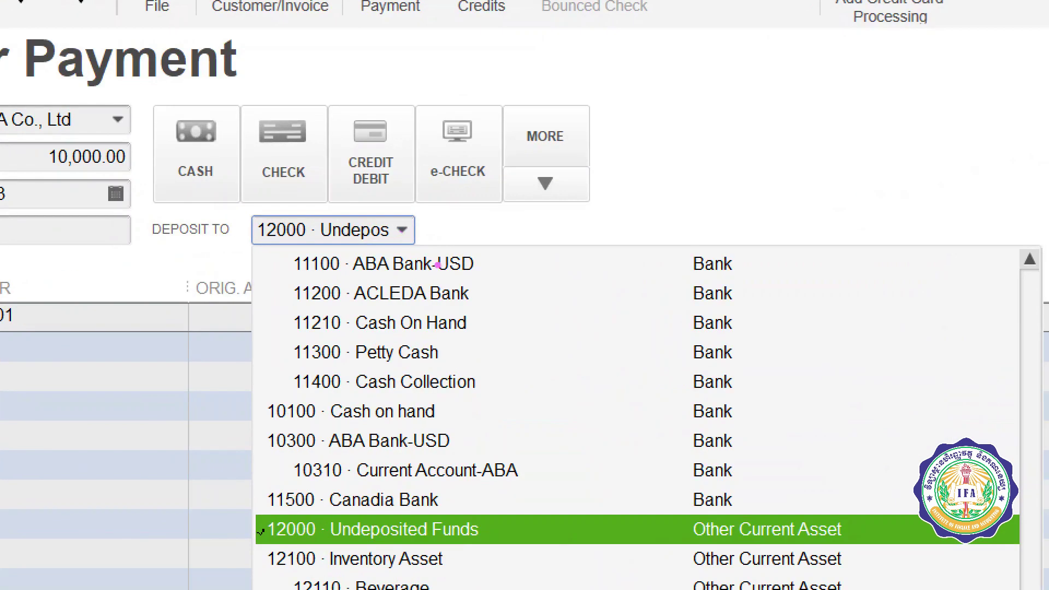
{"action": "mouse_move", "coordinate": [438, 265]}
{"action": "left_mouse_down"}
{"action": "mouse_move", "coordinate": [273, 304]}
{"action": "mouse_move", "coordinate": [525, 312]}
{"action": "mouse_move", "coordinate": [266, 285]}
{"action": "left_mouse_up"}
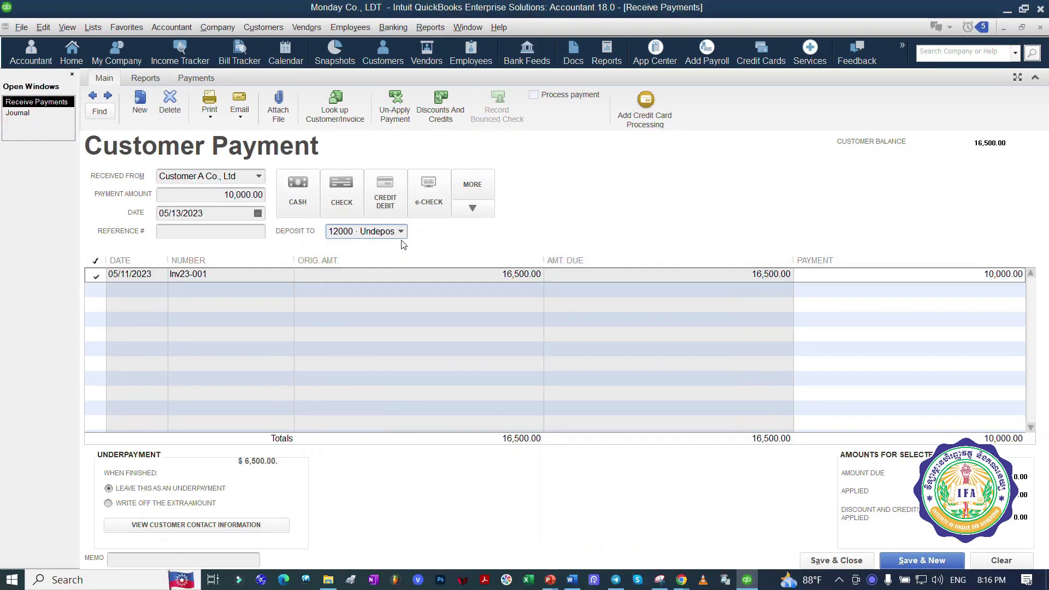
{"action": "left_click", "coordinate": [402, 229]}
{"action": "left_click", "coordinate": [414, 264]}
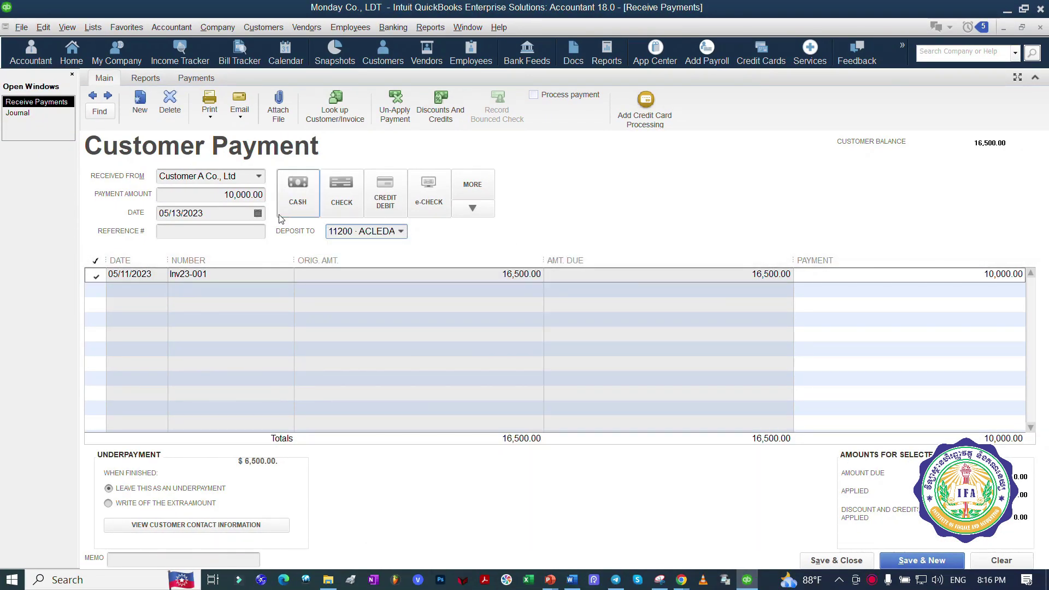
Copy receipt number OR23-002 from the 14/05/2023 entry in the Word exam document into the payment's reference number.
{"action": "left_click", "coordinate": [230, 230]}
{"action": "left_click", "coordinate": [572, 579]}
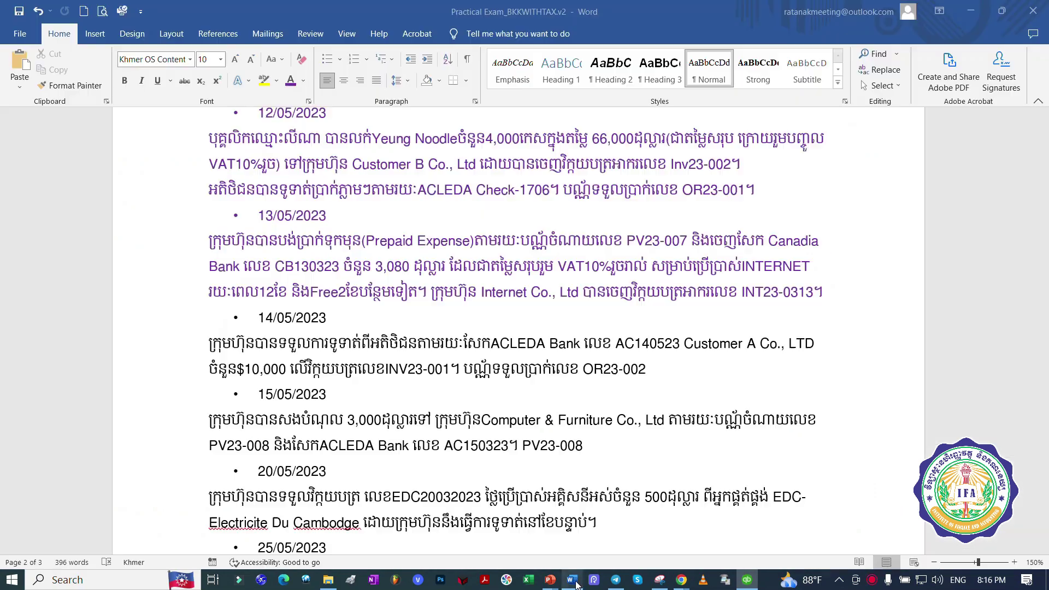
{"action": "left_click_drag", "start_coordinate": [646, 369], "coordinate": [583, 369]}
{"action": "key", "text": "ctrl+c"}
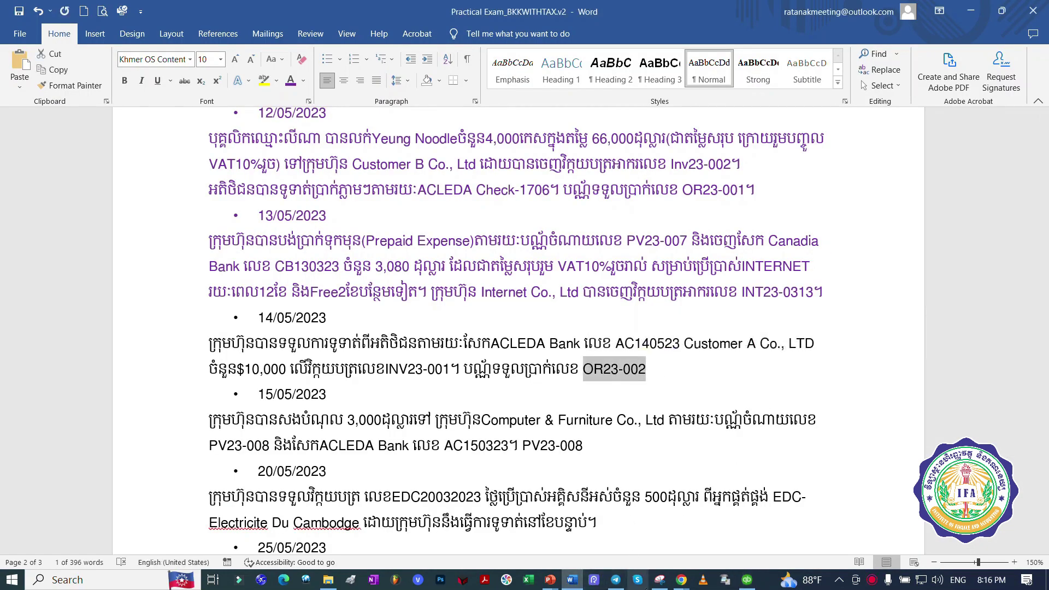
{"action": "left_click", "coordinate": [746, 580]}
{"action": "key", "text": "ctrl+v"}
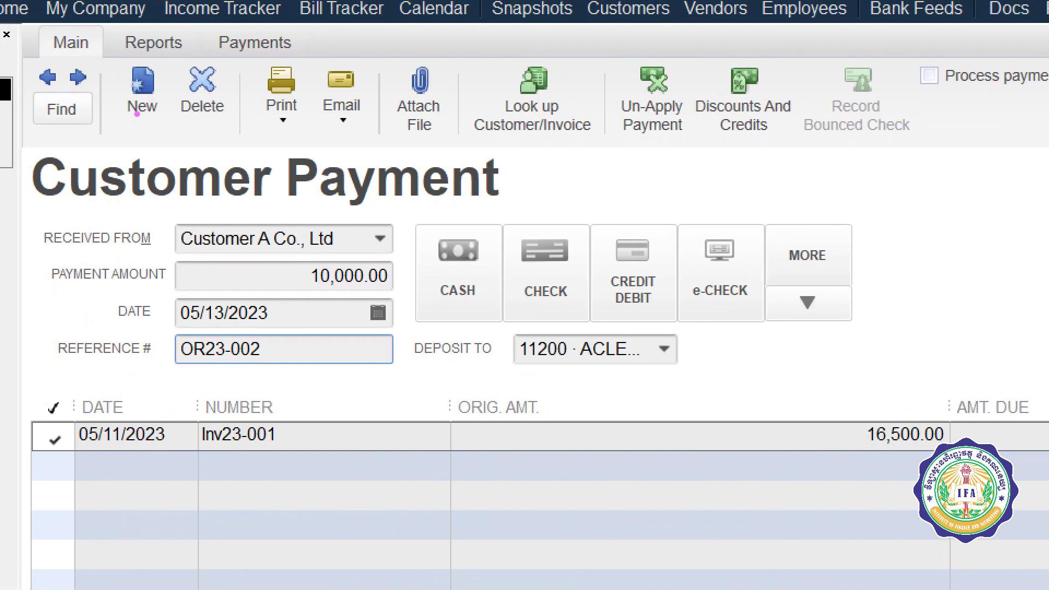
Set the customer payment's date to 05/14/2023.
{"action": "left_click_drag", "start_coordinate": [341, 224], "coordinate": [425, 200]}
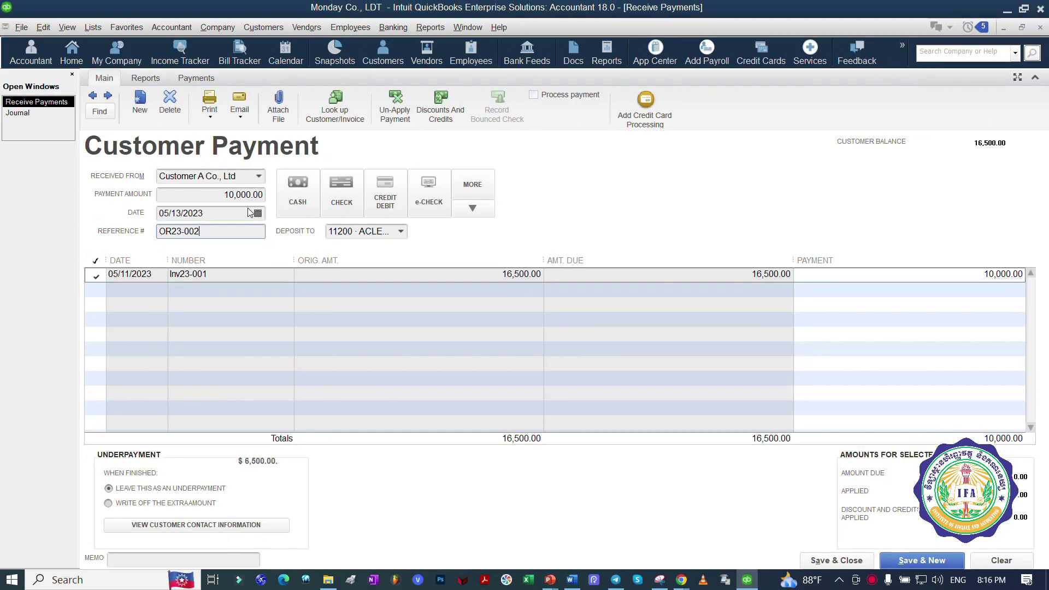
{"action": "left_click", "coordinate": [377, 313]}
{"action": "left_click", "coordinate": [173, 307]}
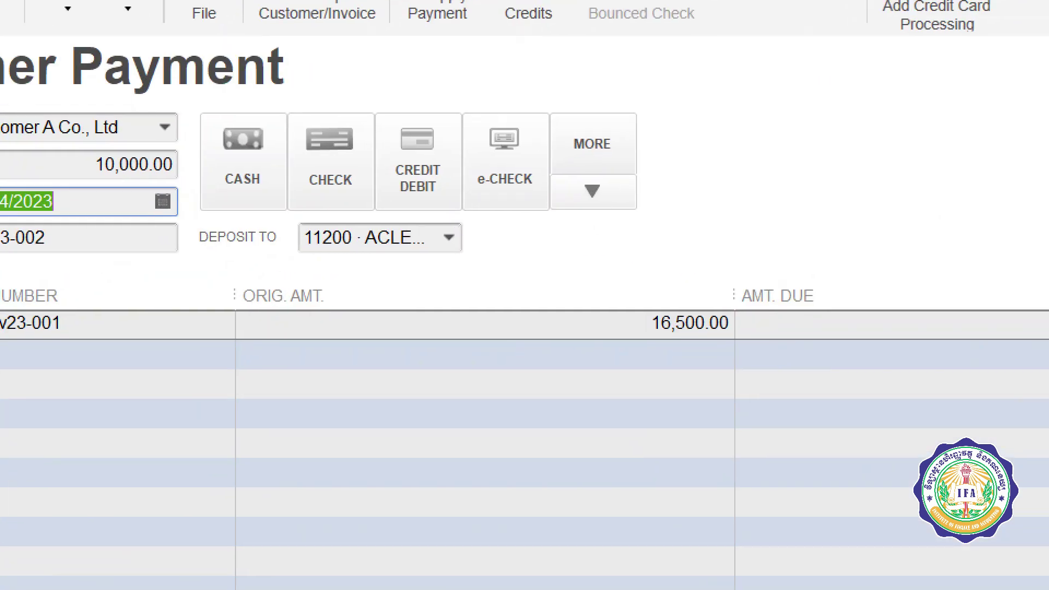
{"action": "mouse_move", "coordinate": [366, 197]}
{"action": "left_mouse_down"}
{"action": "mouse_move", "coordinate": [187, 249]}
{"action": "mouse_move", "coordinate": [471, 216]}
{"action": "mouse_move", "coordinate": [223, 185]}
{"action": "left_mouse_up"}
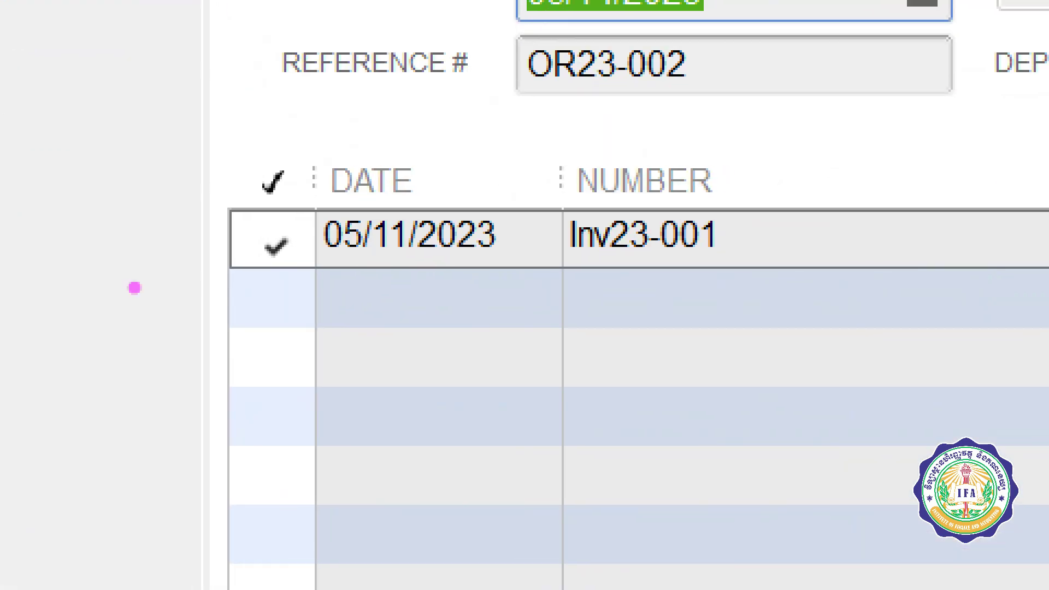
{"action": "left_click_drag", "start_coordinate": [97, 268], "coordinate": [108, 277]}
{"action": "left_click_drag", "start_coordinate": [327, 252], "coordinate": [322, 224]}
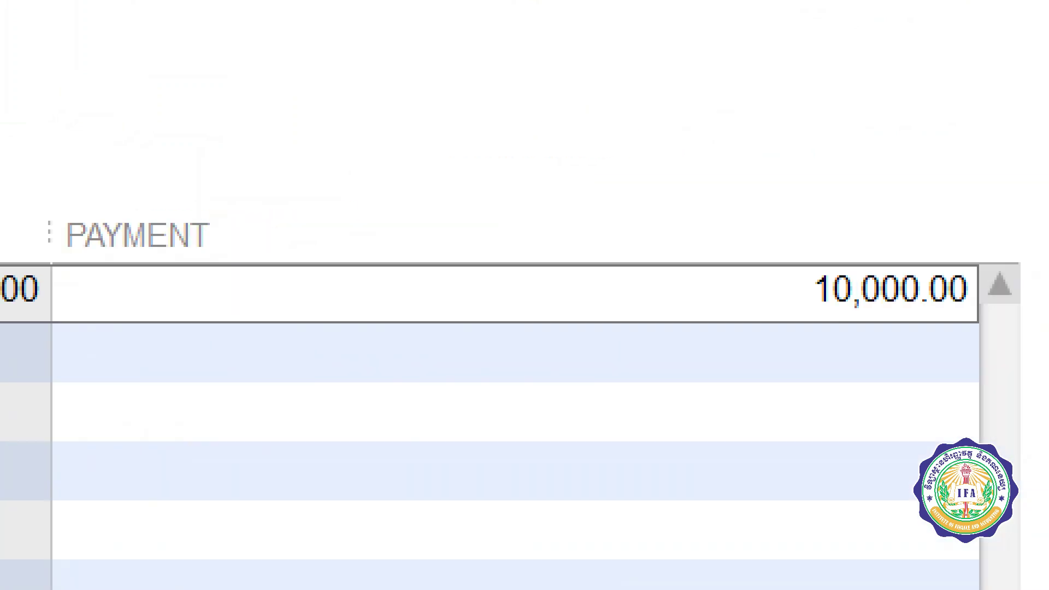
{"action": "mouse_move", "coordinate": [787, 209]}
{"action": "left_mouse_down"}
{"action": "mouse_move", "coordinate": [6, 248]}
{"action": "mouse_move", "coordinate": [1043, 328]}
{"action": "mouse_move", "coordinate": [634, 196]}
{"action": "left_mouse_up"}
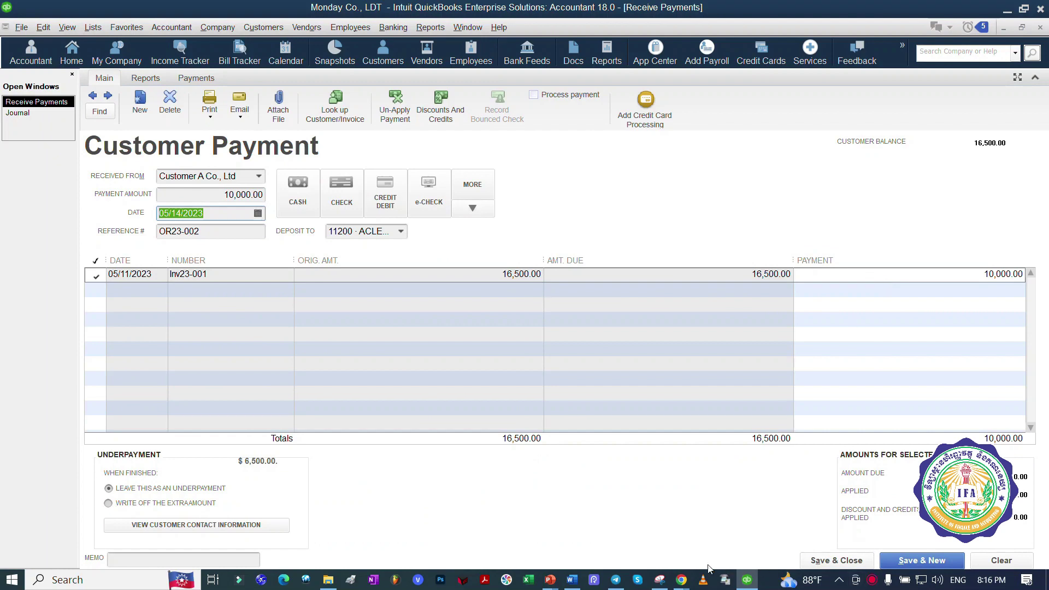
Switch to Snipping Tool and capture the completed Customer Payment form as a new snip.
{"action": "left_click", "coordinate": [659, 579]}
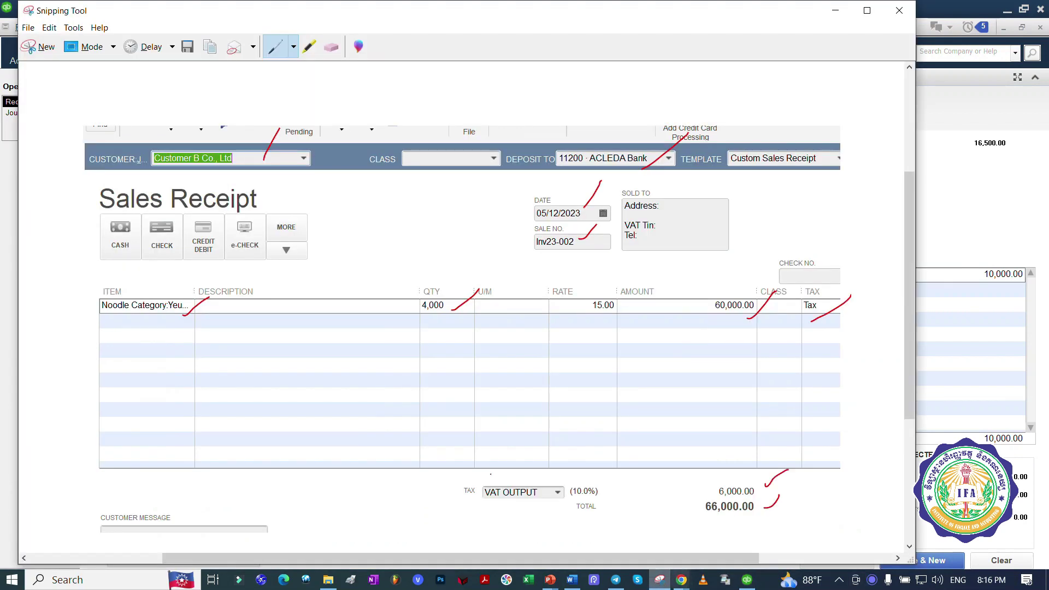
{"action": "left_click", "coordinate": [38, 46]}
{"action": "left_click_drag", "start_coordinate": [67, 122], "coordinate": [1038, 568]}
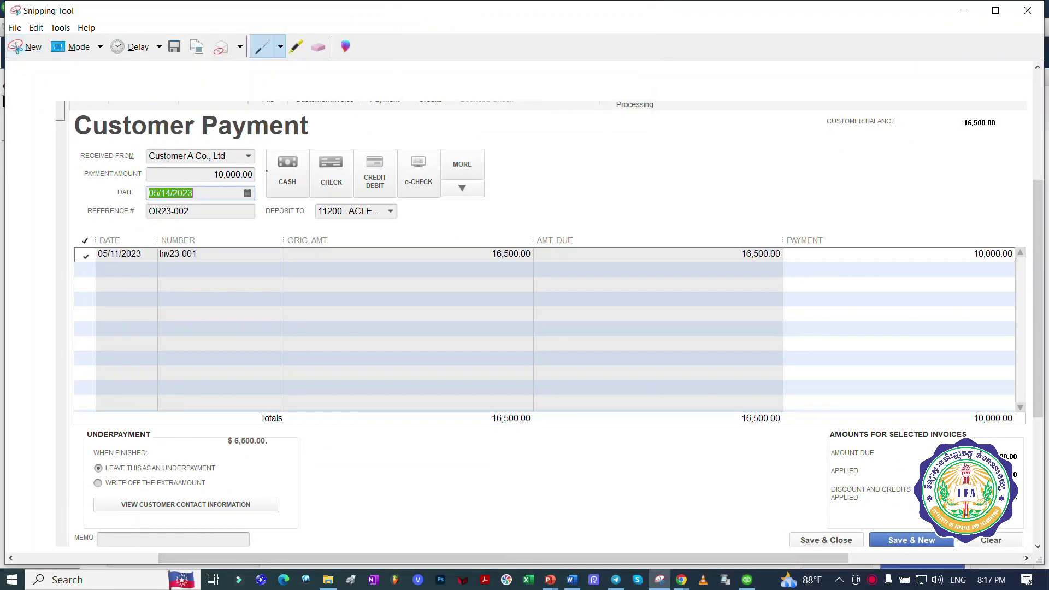
Mark the payment header fields, deposit account, invoice tick, 10,000.00 payment and Save & Close in red pen on the snip.
{"action": "mouse_move", "coordinate": [273, 113]}
{"action": "left_mouse_down"}
{"action": "mouse_move", "coordinate": [234, 155]}
{"action": "mouse_move", "coordinate": [253, 176]}
{"action": "left_mouse_up"}
{"action": "left_click_drag", "start_coordinate": [205, 213], "coordinate": [231, 200]}
{"action": "left_click_drag", "start_coordinate": [357, 222], "coordinate": [407, 205]}
{"action": "mouse_move", "coordinate": [88, 248]}
{"action": "left_mouse_down"}
{"action": "mouse_move", "coordinate": [86, 273]}
{"action": "mouse_move", "coordinate": [92, 252]}
{"action": "left_mouse_up"}
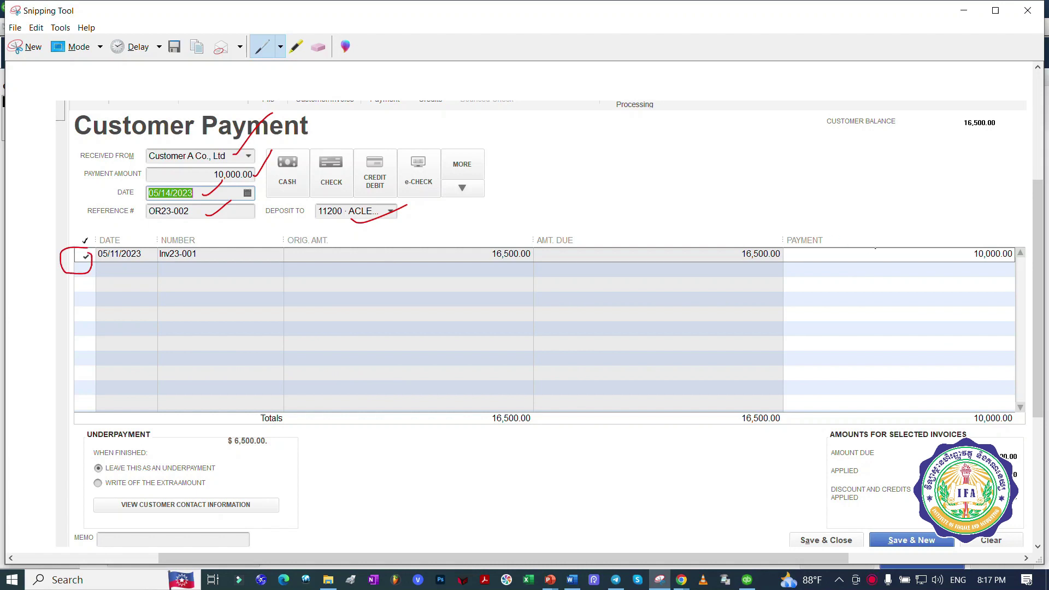
{"action": "mouse_move", "coordinate": [973, 225]}
{"action": "left_mouse_down"}
{"action": "mouse_move", "coordinate": [1017, 261]}
{"action": "mouse_move", "coordinate": [960, 236]}
{"action": "left_mouse_up"}
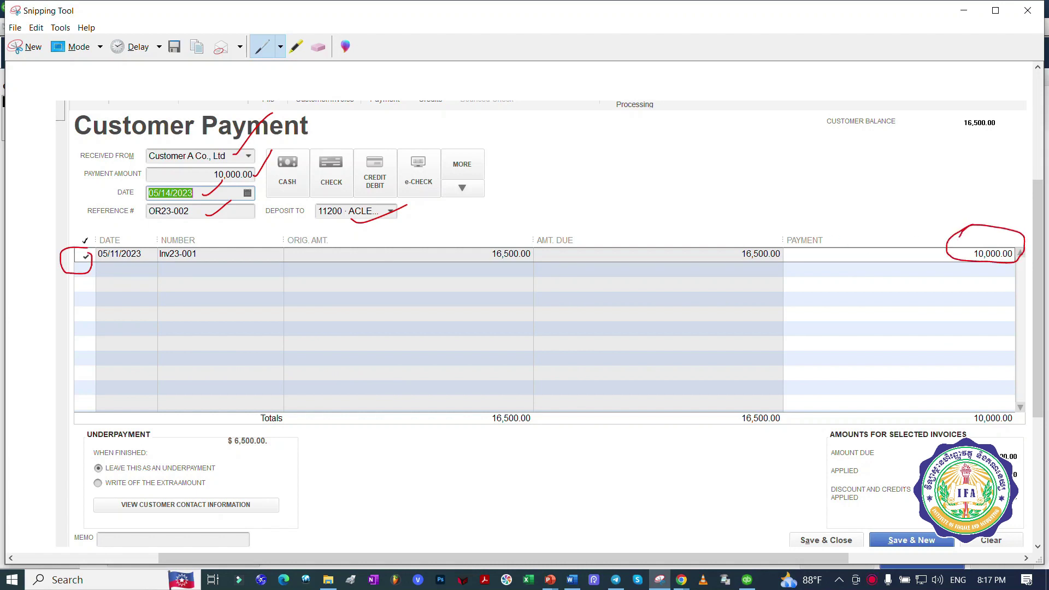
{"action": "mouse_move", "coordinate": [818, 510]}
{"action": "left_mouse_down"}
{"action": "mouse_move", "coordinate": [846, 527]}
{"action": "mouse_move", "coordinate": [824, 518]}
{"action": "mouse_move", "coordinate": [876, 477]}
{"action": "left_mouse_up"}
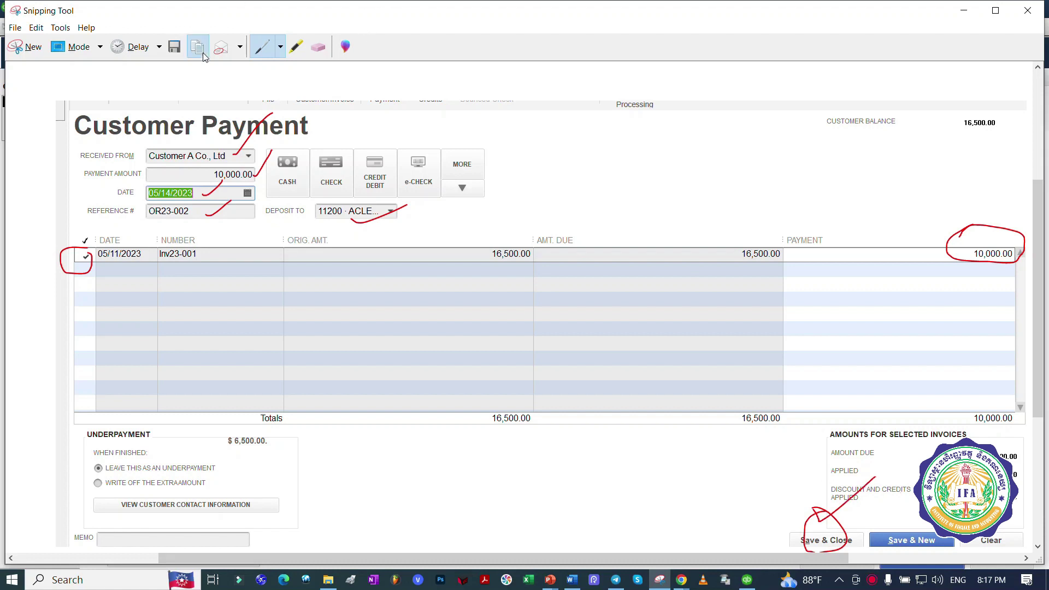
Switch to Telegram and send the marked-up Customer Payment snip to the training group.
{"action": "left_click", "coordinate": [615, 580]}
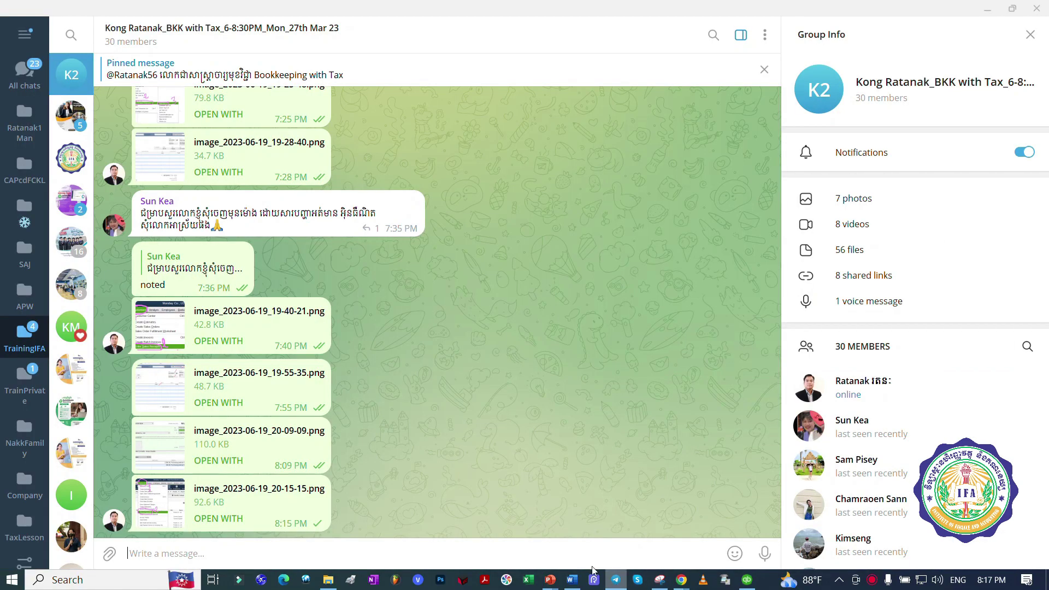
{"action": "key", "text": "ctrl+v"}
{"action": "key", "text": "Return"}
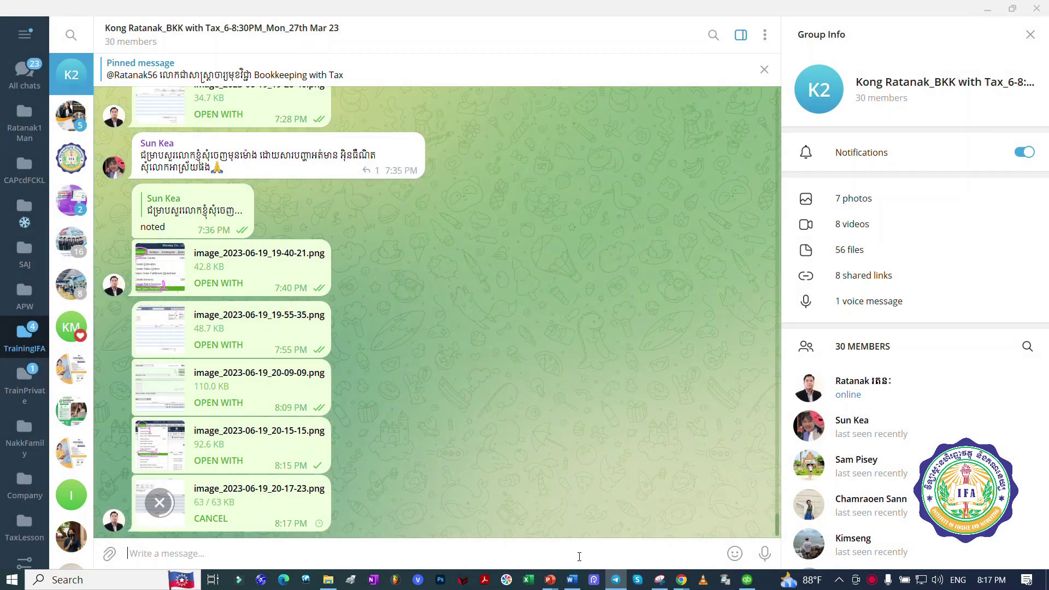
Switch to QuickBooks, save and close the customer payment, and pen-mark its ACLEDA Bank debit with a plus and its Accounts Receivable credit.
{"action": "left_click", "coordinate": [747, 579]}
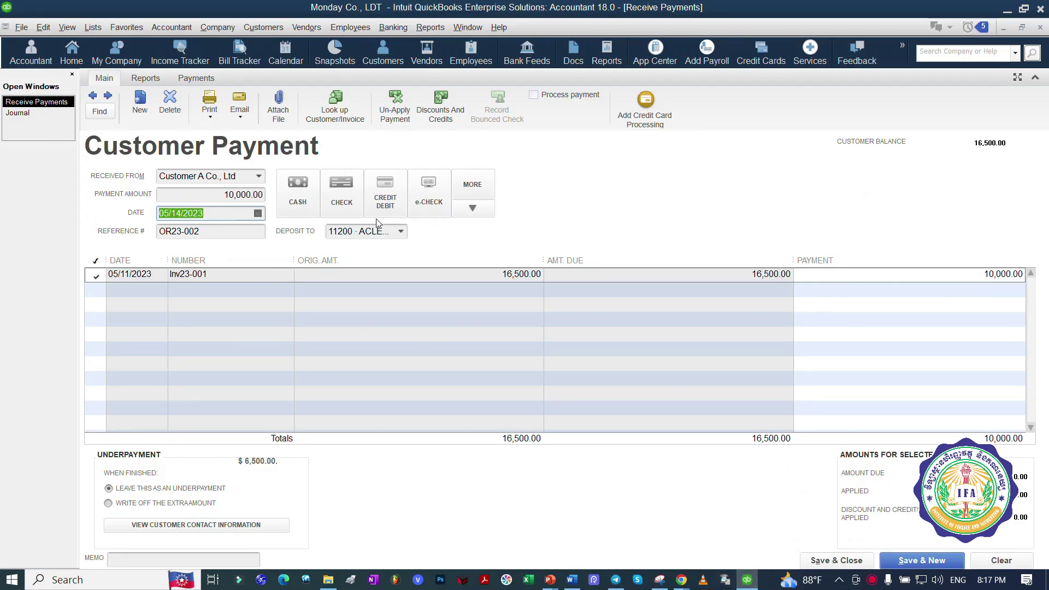
{"action": "left_click", "coordinate": [867, 556]}
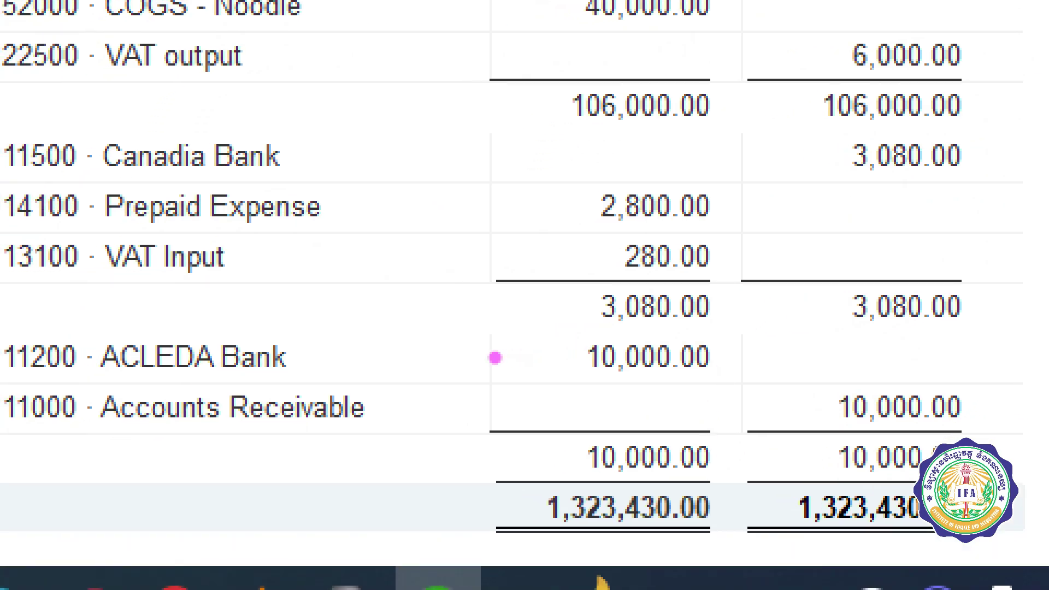
{"action": "mouse_move", "coordinate": [495, 358]}
{"action": "left_mouse_down"}
{"action": "mouse_move", "coordinate": [563, 357]}
{"action": "mouse_move", "coordinate": [527, 385]}
{"action": "left_mouse_up"}
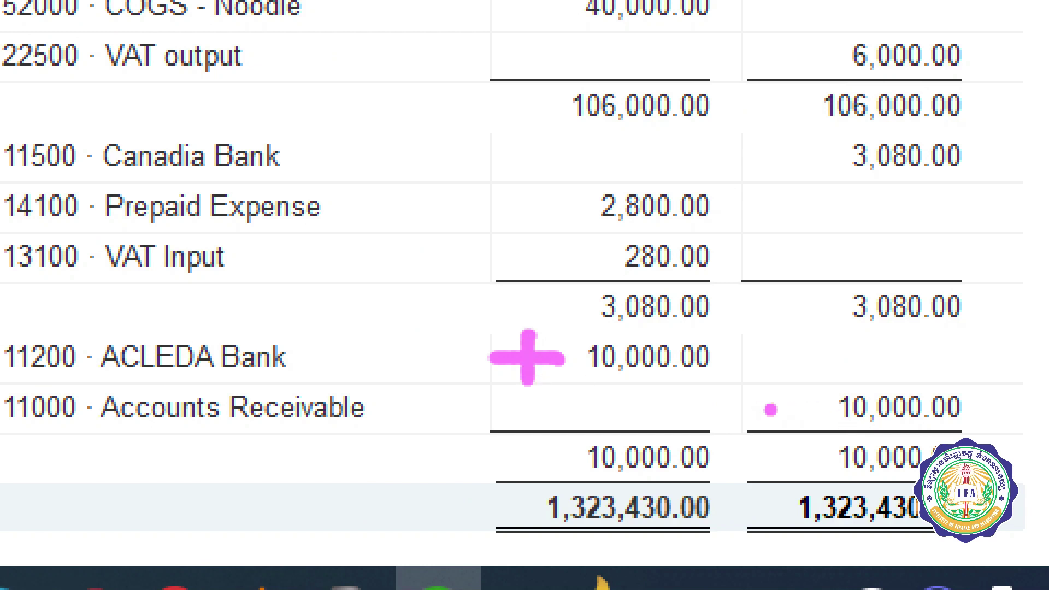
{"action": "mouse_move", "coordinate": [770, 410]}
{"action": "left_mouse_down"}
{"action": "mouse_move", "coordinate": [812, 408]}
{"action": "mouse_move", "coordinate": [819, 395]}
{"action": "left_mouse_up"}
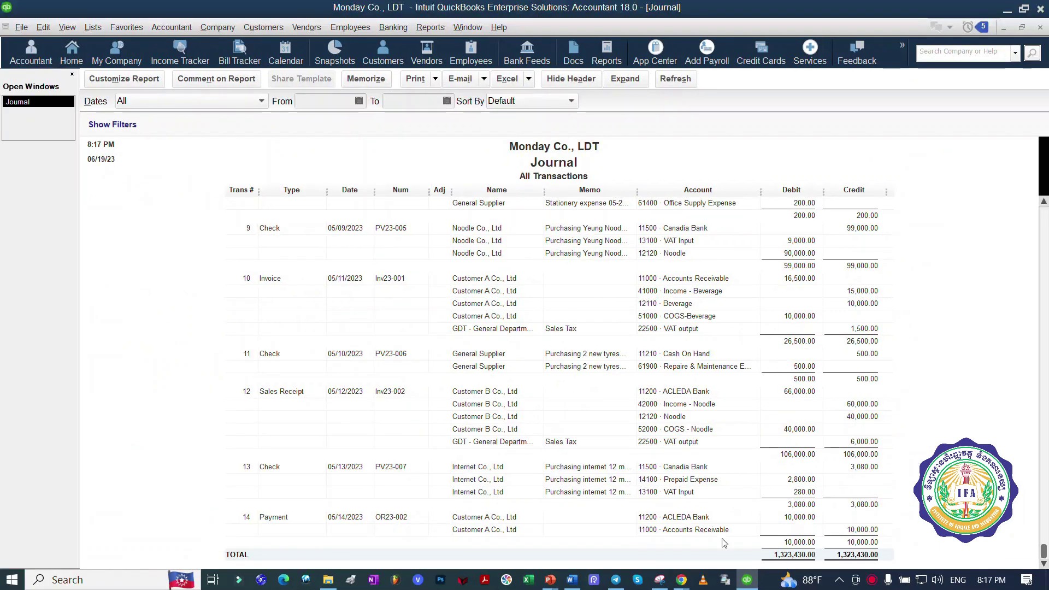
Switch to Google Meet, check the list of meeting contributors, and return to the QuickBooks Journal report.
{"action": "left_click", "coordinate": [677, 580]}
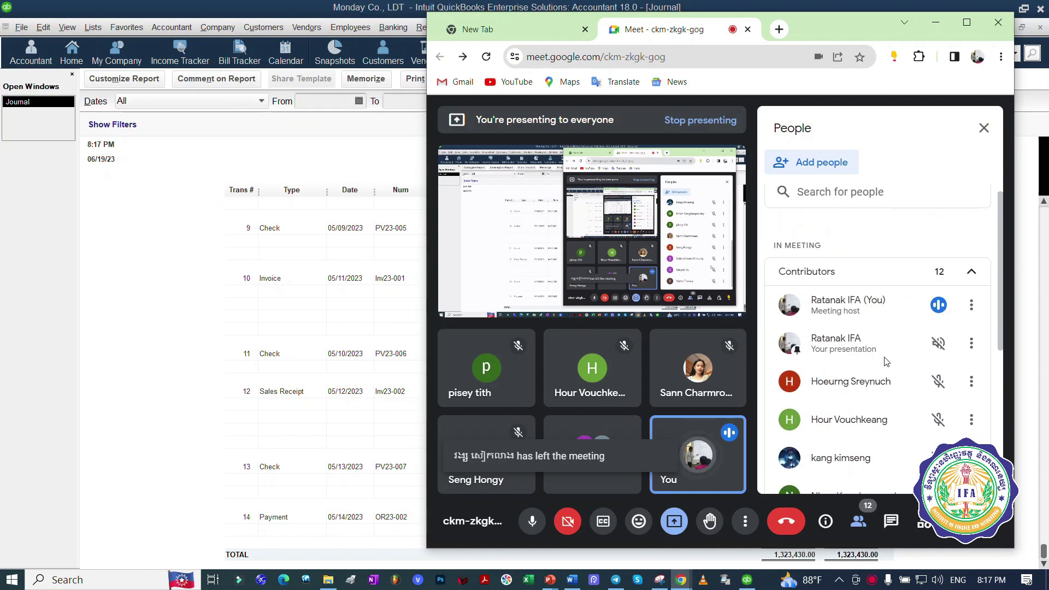
{"action": "scroll", "coordinate": [885, 358], "scroll_direction": "down", "scroll_amount": 5}
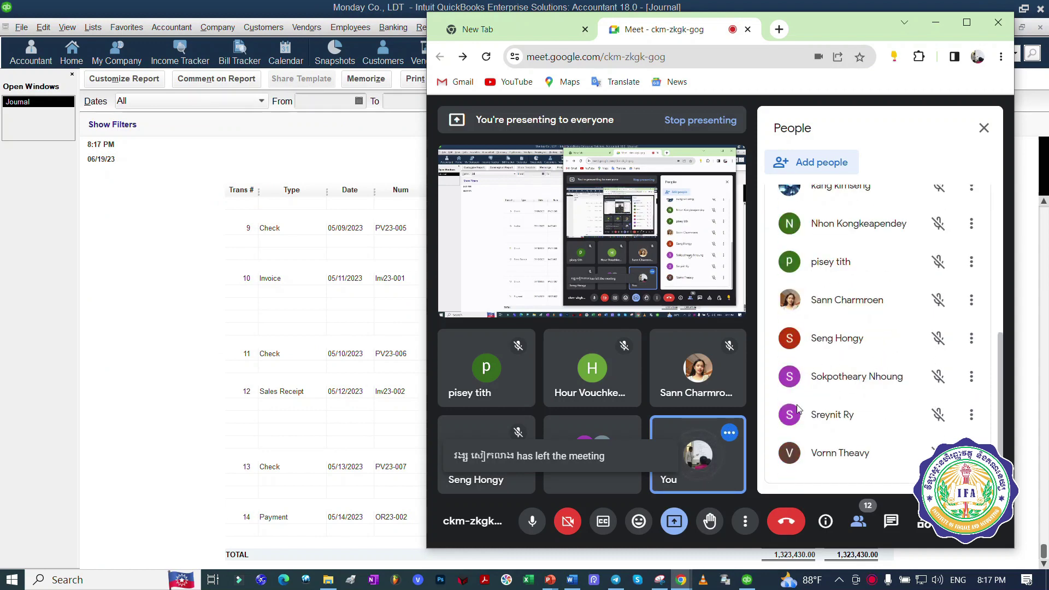
{"action": "left_click", "coordinate": [158, 393]}
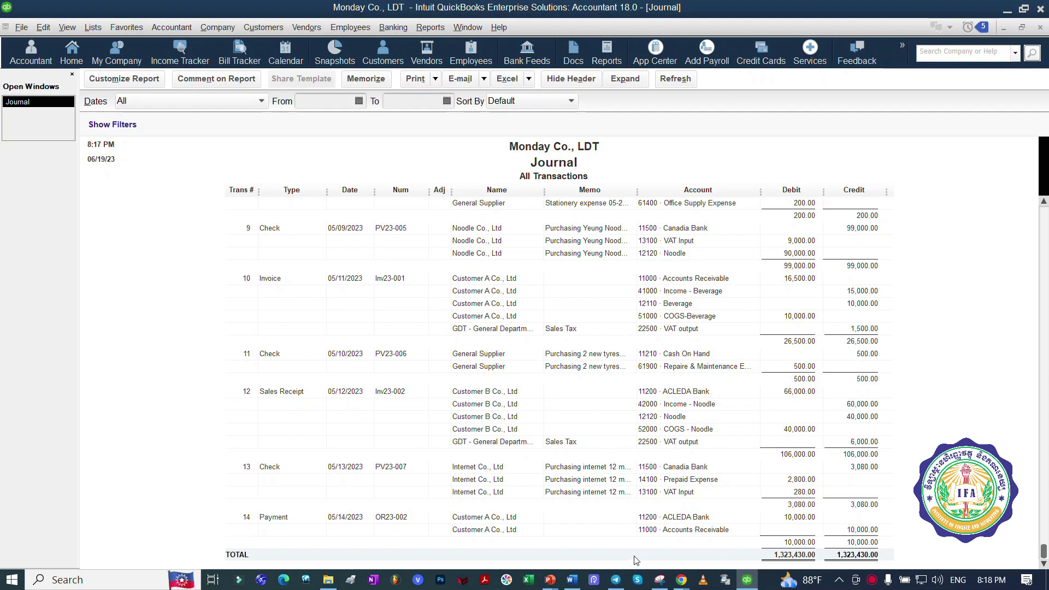
Switch to the Word exam document and colour the 14/05/2023 transaction's date and text purple.
{"action": "left_click", "coordinate": [572, 580]}
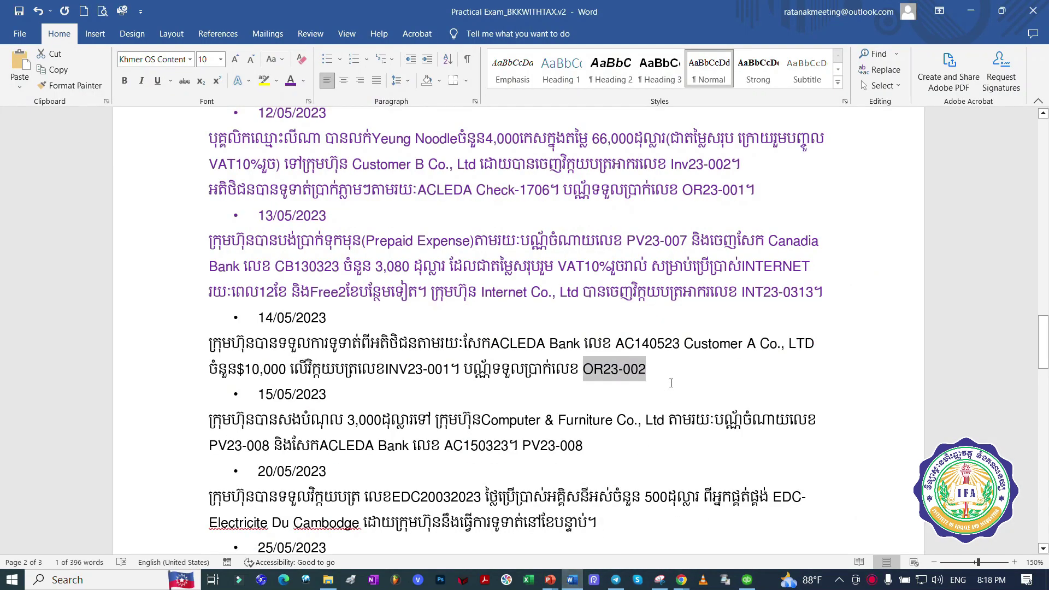
{"action": "left_click_drag", "start_coordinate": [671, 383], "coordinate": [258, 318]}
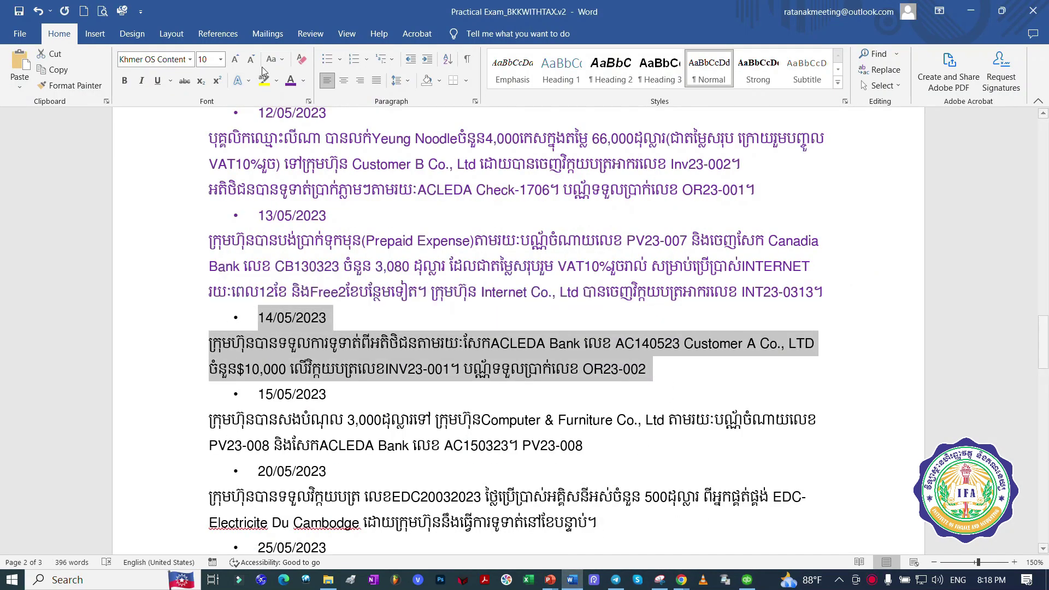
{"action": "left_click", "coordinate": [291, 81]}
{"action": "left_click", "coordinate": [503, 401]}
{"action": "scroll", "coordinate": [515, 405], "scroll_direction": "down", "scroll_amount": 1}
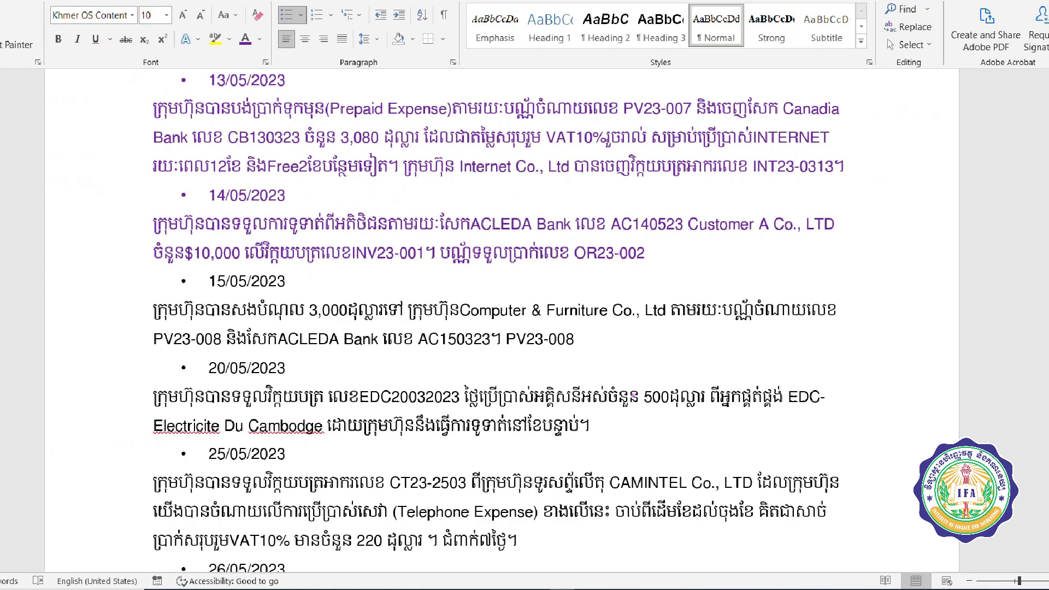
Circle the 15/05/2023 Computer & Furniture Co., Ltd transaction in pink pen and write pen notes around it.
{"action": "mouse_move", "coordinate": [558, 293]}
{"action": "left_mouse_down"}
{"action": "mouse_move", "coordinate": [418, 293]}
{"action": "mouse_move", "coordinate": [282, 273]}
{"action": "mouse_move", "coordinate": [131, 308]}
{"action": "mouse_move", "coordinate": [230, 360]}
{"action": "mouse_move", "coordinate": [819, 360]}
{"action": "mouse_move", "coordinate": [847, 286]}
{"action": "mouse_move", "coordinate": [541, 291]}
{"action": "left_mouse_up"}
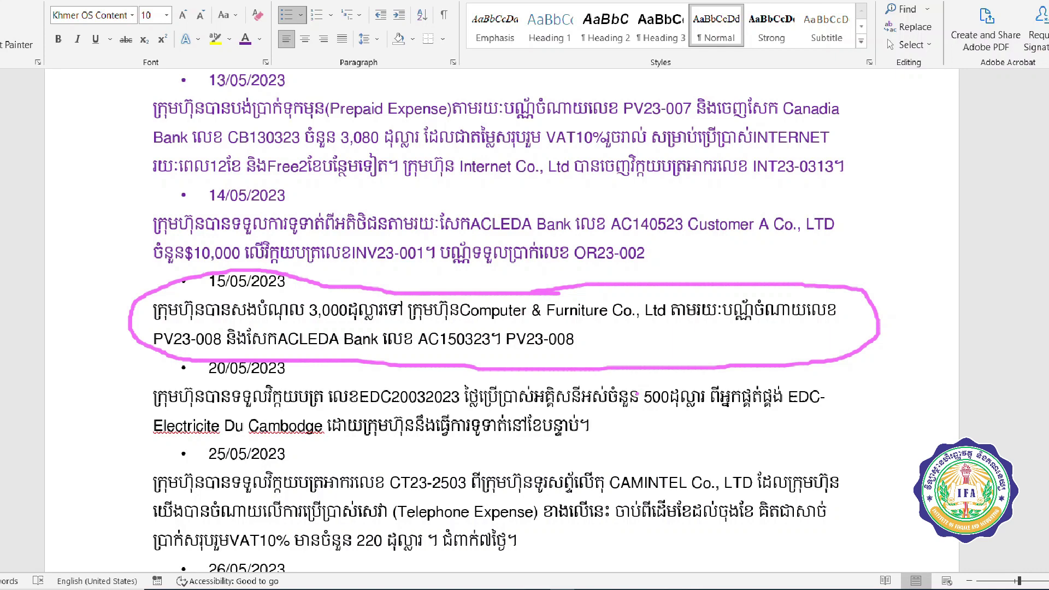
{"action": "mouse_move", "coordinate": [649, 343]}
{"action": "left_mouse_down"}
{"action": "mouse_move", "coordinate": [624, 351]}
{"action": "mouse_move", "coordinate": [648, 363]}
{"action": "left_mouse_up"}
{"action": "mouse_move", "coordinate": [655, 364]}
{"action": "left_mouse_down"}
{"action": "mouse_move", "coordinate": [665, 346]}
{"action": "mouse_move", "coordinate": [731, 359]}
{"action": "mouse_move", "coordinate": [767, 329]}
{"action": "mouse_move", "coordinate": [792, 341]}
{"action": "left_mouse_up"}
{"action": "left_click", "coordinate": [669, 358]}
{"action": "mouse_move", "coordinate": [624, 285]}
{"action": "left_mouse_down"}
{"action": "mouse_move", "coordinate": [626, 298]}
{"action": "mouse_move", "coordinate": [658, 289]}
{"action": "mouse_move", "coordinate": [706, 261]}
{"action": "mouse_move", "coordinate": [720, 301]}
{"action": "left_mouse_up"}
{"action": "left_click", "coordinate": [662, 296]}
{"action": "mouse_move", "coordinate": [699, 281]}
{"action": "left_mouse_down"}
{"action": "mouse_move", "coordinate": [728, 275]}
{"action": "mouse_move", "coordinate": [739, 302]}
{"action": "left_mouse_up"}
{"action": "left_click_drag", "start_coordinate": [738, 266], "coordinate": [742, 283]}
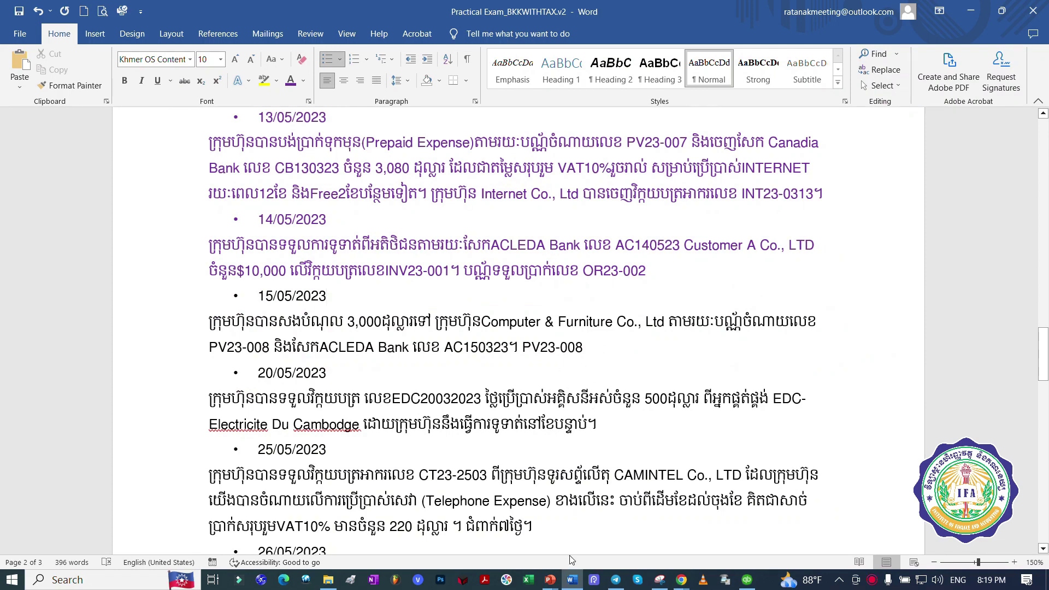
Switch to the Practical Exam solution deck in PowerPoint, add a slide after slide 27 and title it 15.
{"action": "left_click", "coordinate": [552, 580]}
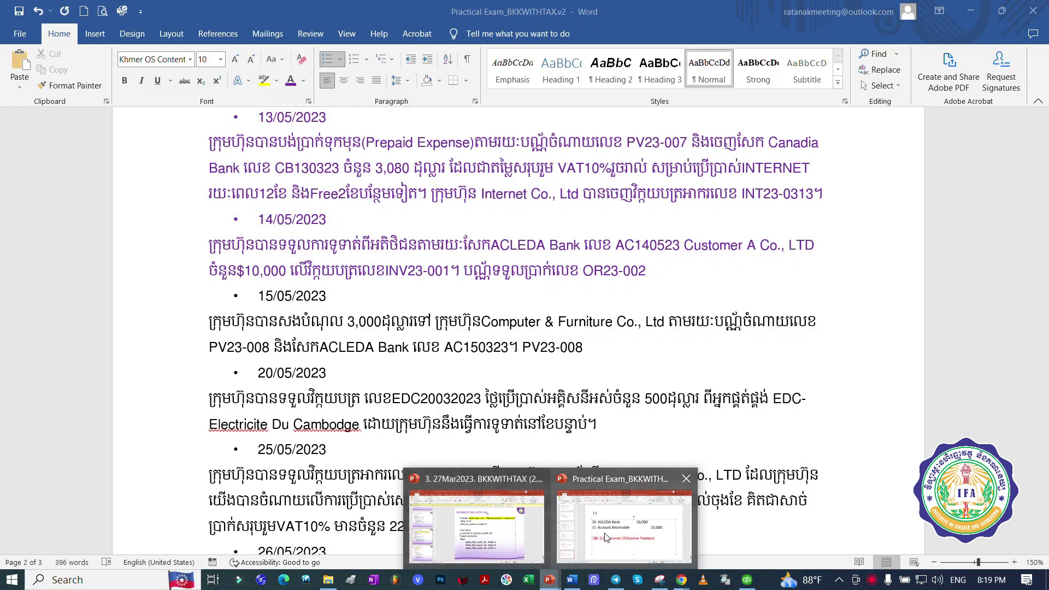
{"action": "left_click", "coordinate": [606, 535]}
{"action": "right_click", "coordinate": [94, 503]}
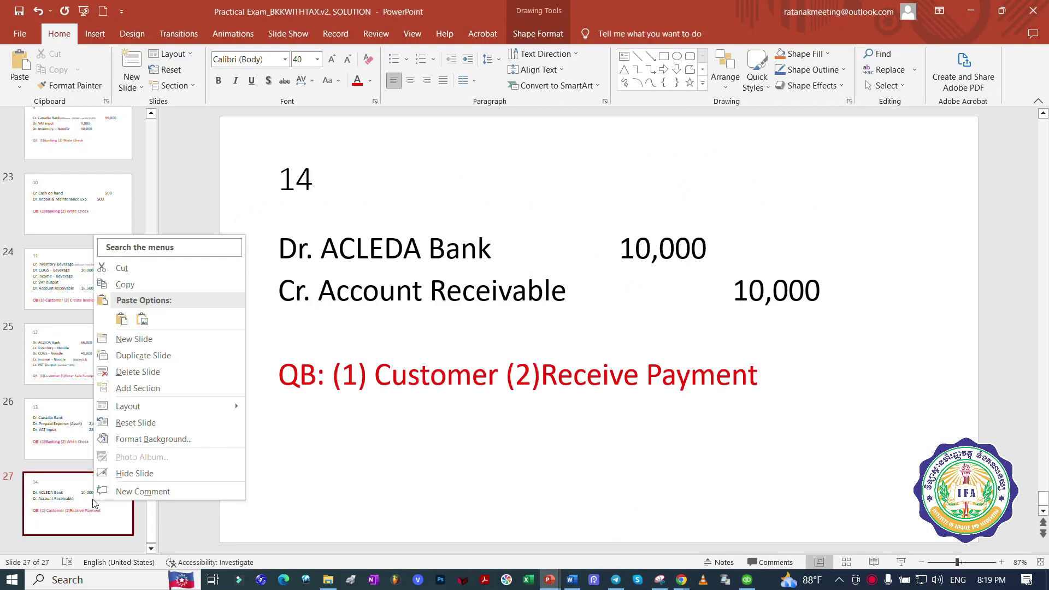
{"action": "left_click", "coordinate": [161, 353]}
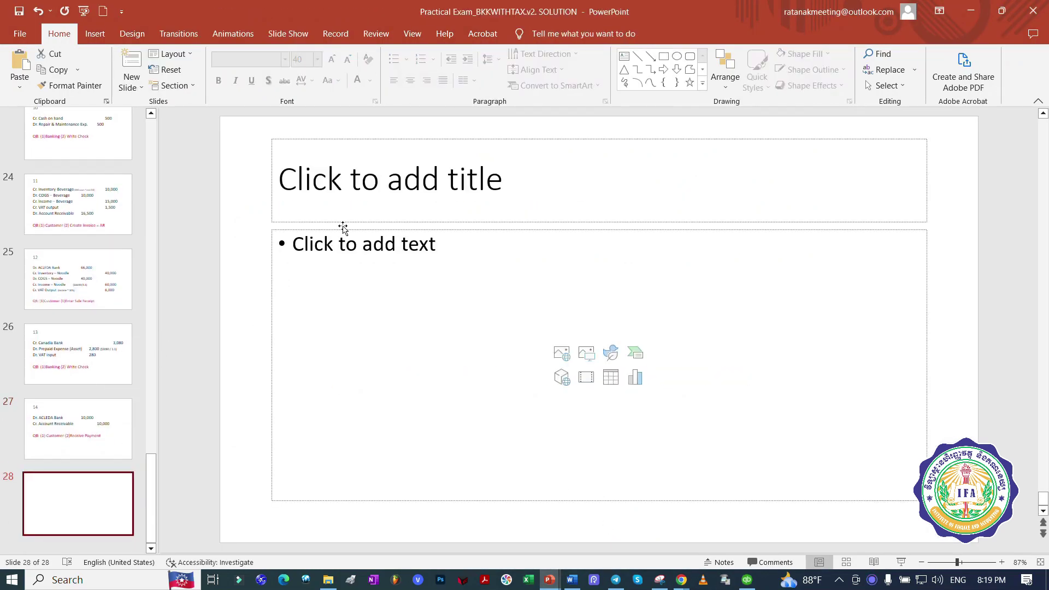
{"action": "left_click", "coordinate": [348, 195]}
{"action": "type", "text": "15"}
Enter "Cr. ACLEDA Bank" as the first line of slide 15's body text.
{"action": "left_click", "coordinate": [492, 336]}
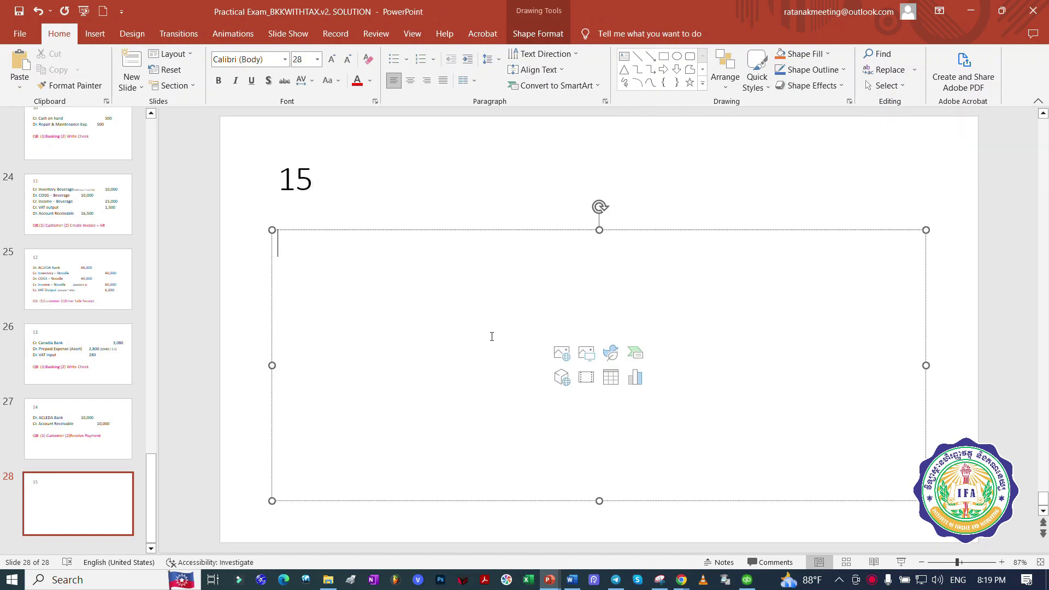
{"action": "type", "text": "Cr. A"}
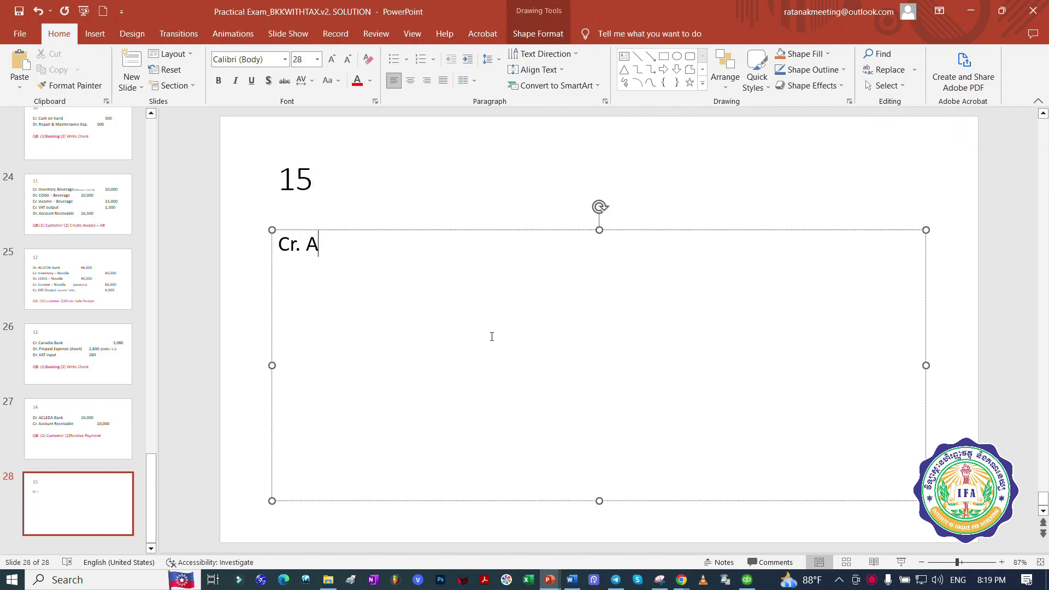
{"action": "key", "text": "BackSpace"}
{"action": "type", "text": "C"}
{"action": "key", "text": "BackSpace"}
{"action": "type", "text": "b"}
{"action": "key", "text": "BackSpace"}
{"action": "type", "text": "ACC"}
{"action": "key", "text": "BackSpace"}
{"action": "type", "text": "LEDAT"}
{"action": "key", "text": "BackSpace"}
{"action": "type", "text": "Bank"}
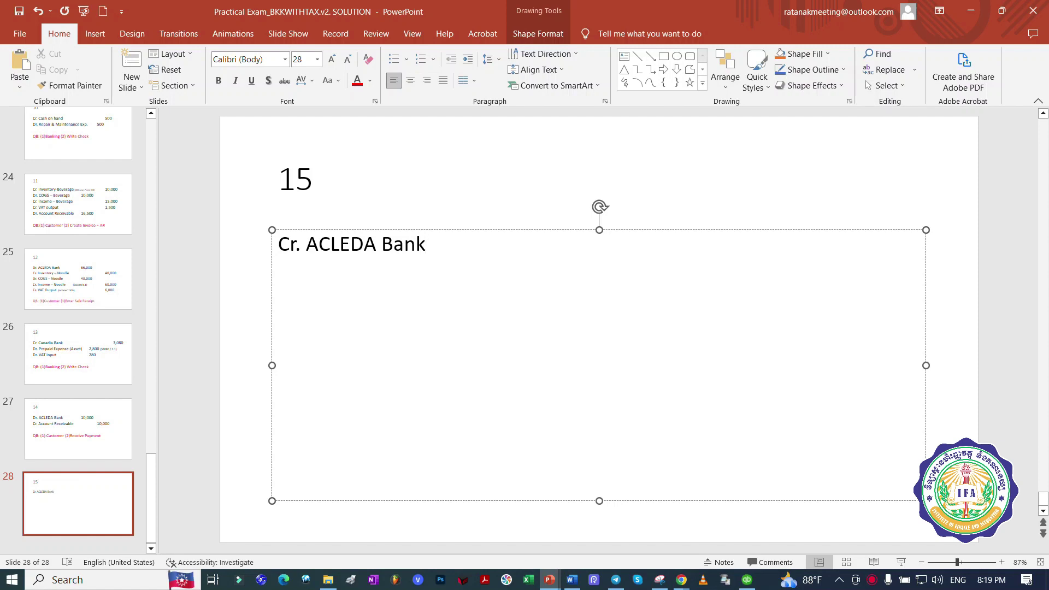
Enlarge the ACLEDA Bank line to 44 pt and add the amount 3,000 three tab stops along.
{"action": "key", "text": "ctrl+a"}
{"action": "key", "text": "ctrl+shift+period"}
{"action": "key", "text": "ctrl+shift+period"}
{"action": "key", "text": "ctrl+shift+period"}
{"action": "key", "text": "ctrl+shift+period"}
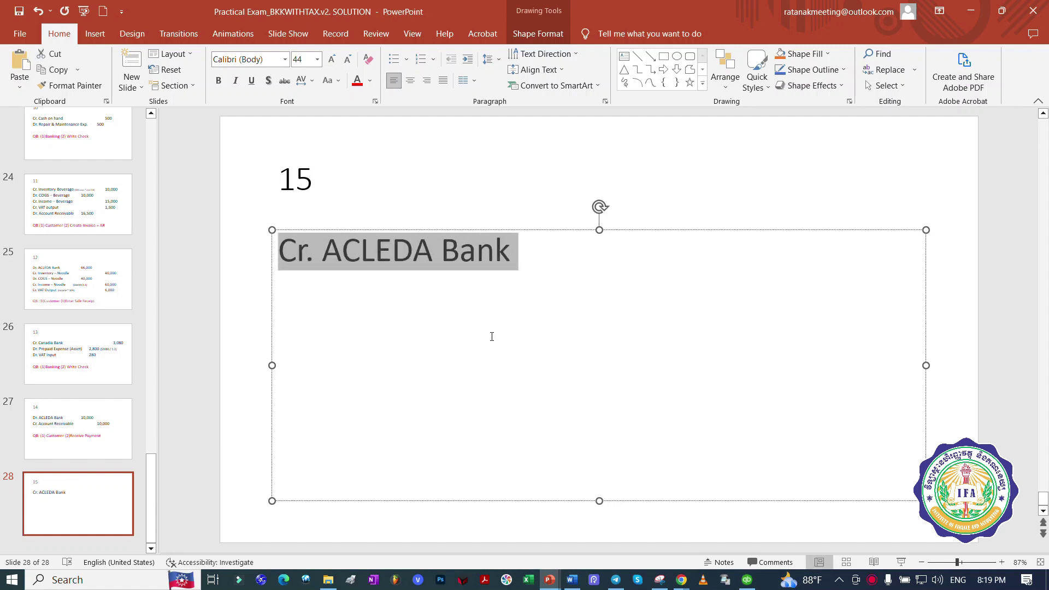
{"action": "left_click", "coordinate": [585, 272]}
{"action": "key", "text": "Tab"}
{"action": "key", "text": "Tab"}
{"action": "key", "text": "Tab"}
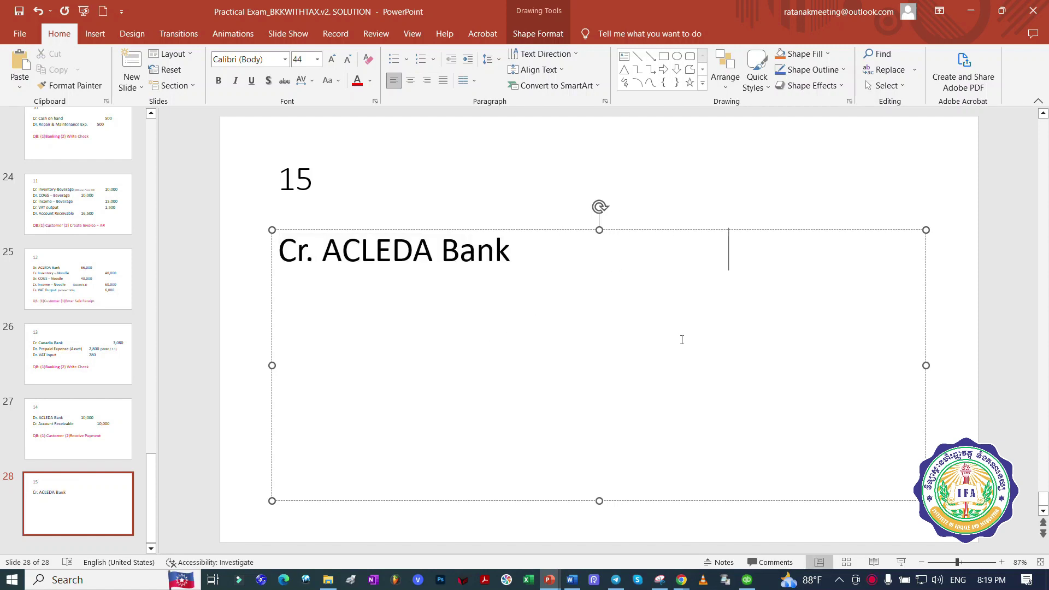
{"action": "type", "text": "3,000"}
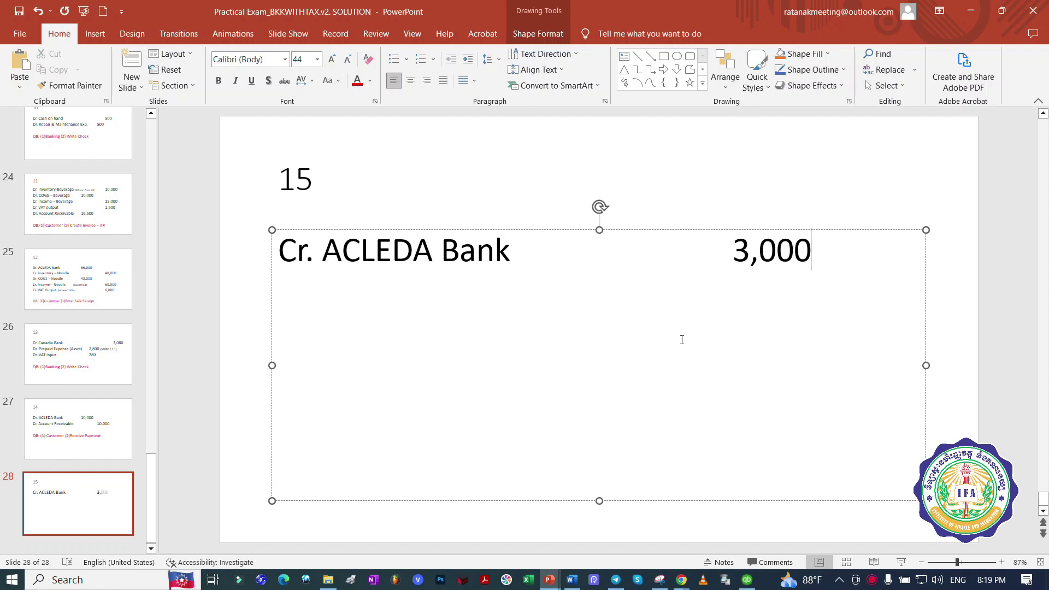
Start a second line below the ACLEDA Bank credit with "Dr. Account Pa".
{"action": "key", "text": "Return"}
{"action": "type", "text": "Cr"}
{"action": "key", "text": "BackSpace"}
{"action": "key", "text": "BackSpace"}
{"action": "type", "text": "dr. "}
{"action": "type", "text": "A"}
{"action": "type", "text": "ccount Pa"}
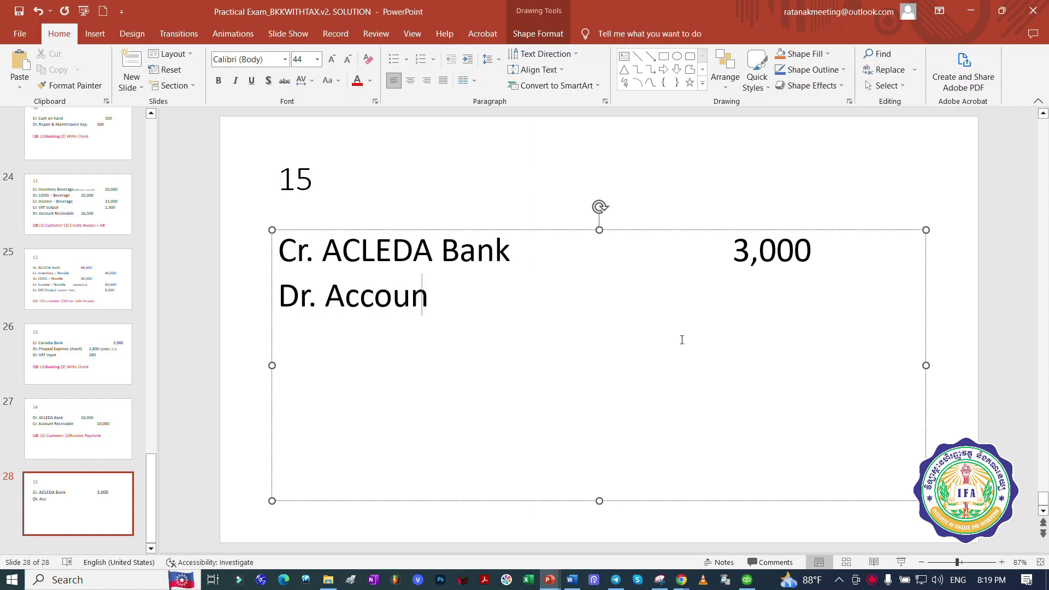
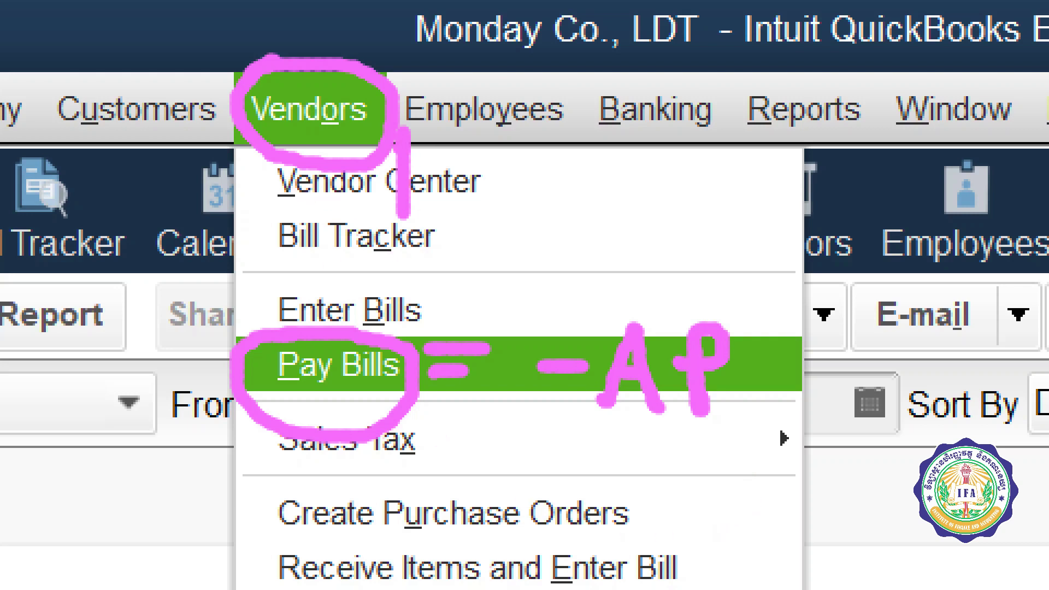
Number Vendors as 1 and Pay Bills as 2 in pink pen on the zoomed QuickBooks screen.
{"action": "mouse_move", "coordinate": [398, 148]}
{"action": "left_mouse_down"}
{"action": "mouse_move", "coordinate": [378, 186]}
{"action": "mouse_move", "coordinate": [444, 215]}
{"action": "left_mouse_up"}
{"action": "mouse_move", "coordinate": [426, 413]}
{"action": "left_mouse_down"}
{"action": "mouse_move", "coordinate": [438, 392]}
{"action": "mouse_move", "coordinate": [440, 437]}
{"action": "mouse_move", "coordinate": [484, 445]}
{"action": "left_mouse_up"}
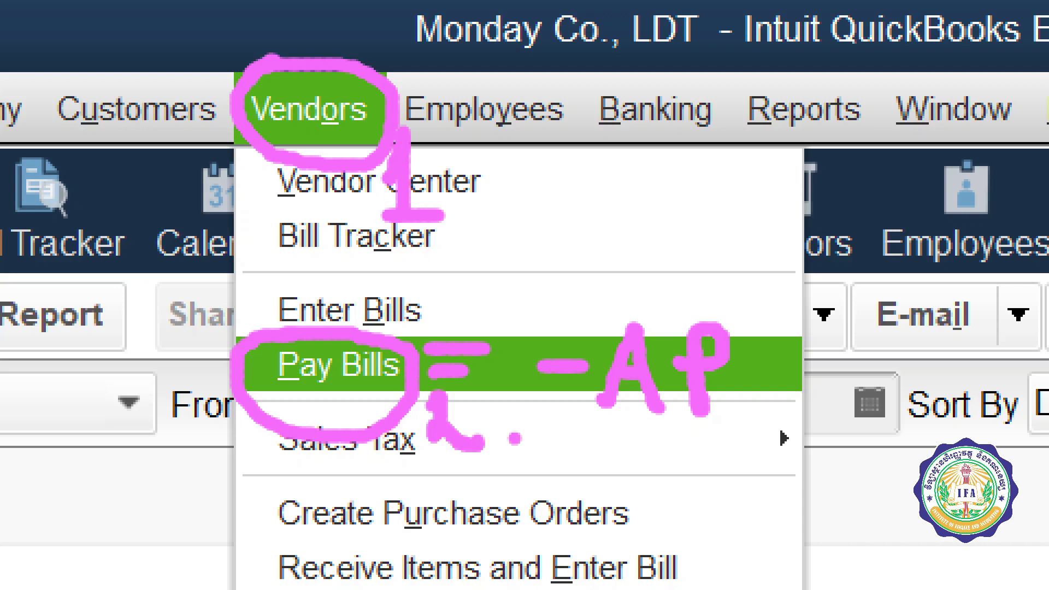
{"action": "key", "text": "Escape"}
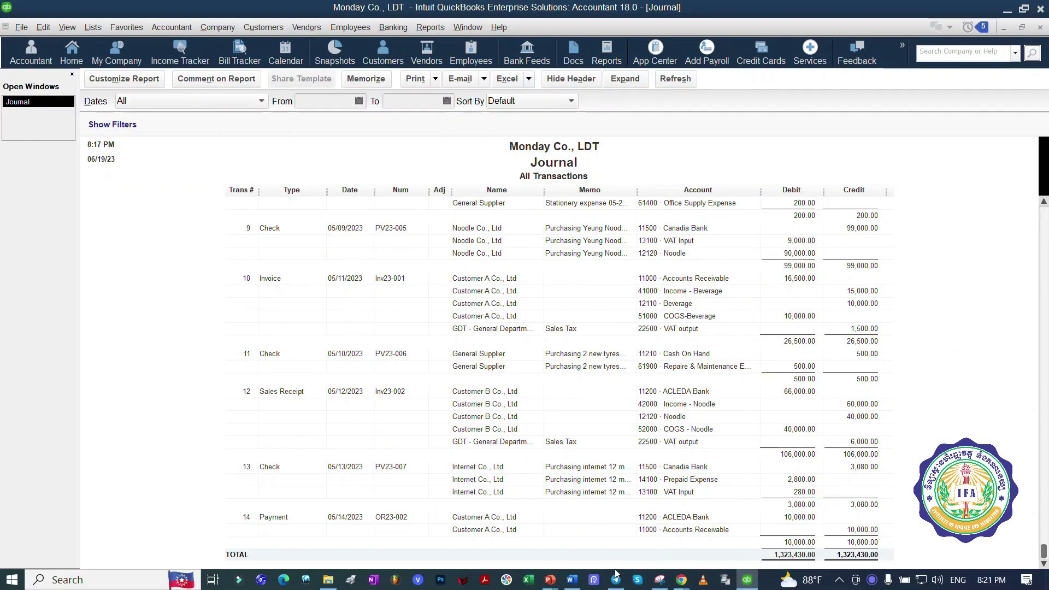
Switch to Telegram and send the marked-up Pay Bills screenshot to the training group as an uncompressed image.
{"action": "left_click", "coordinate": [616, 579]}
{"action": "key", "text": "ctrl+v"}
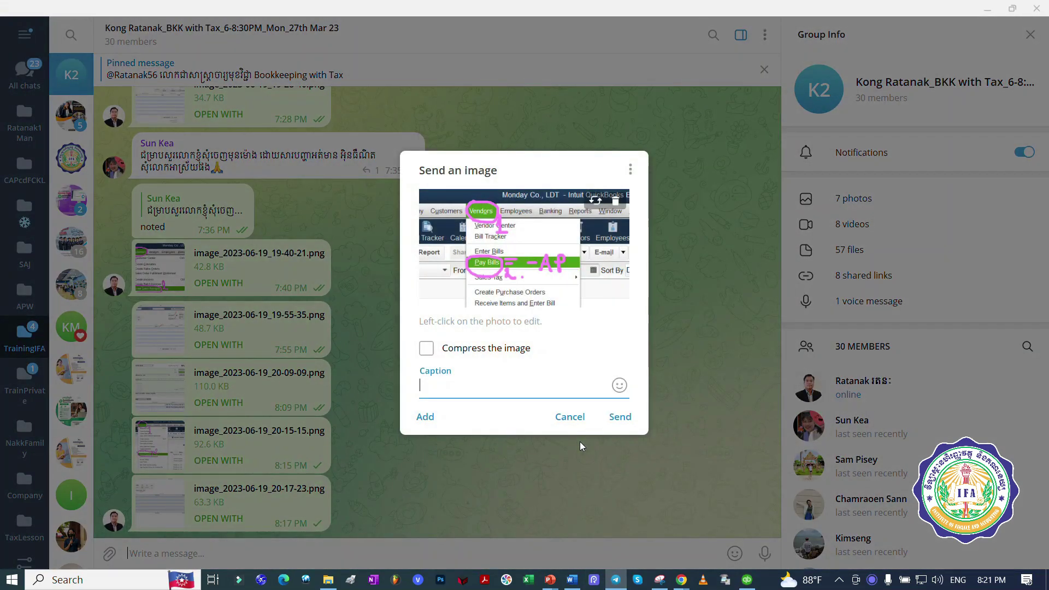
{"action": "key", "text": "Return"}
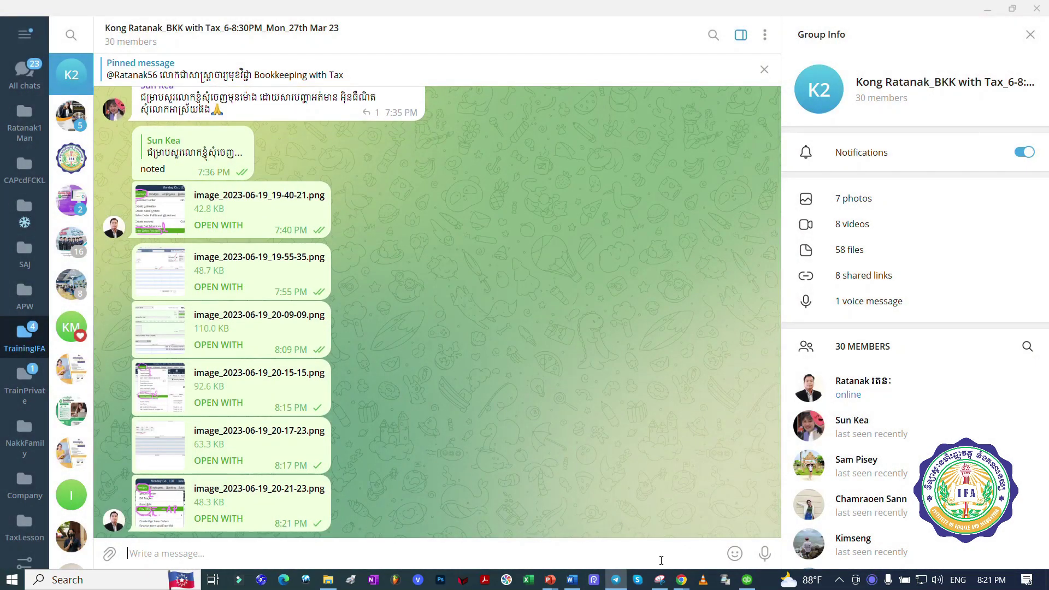
Return to QuickBooks and open the Pay Bills window for vendors.
{"action": "left_click", "coordinate": [747, 581]}
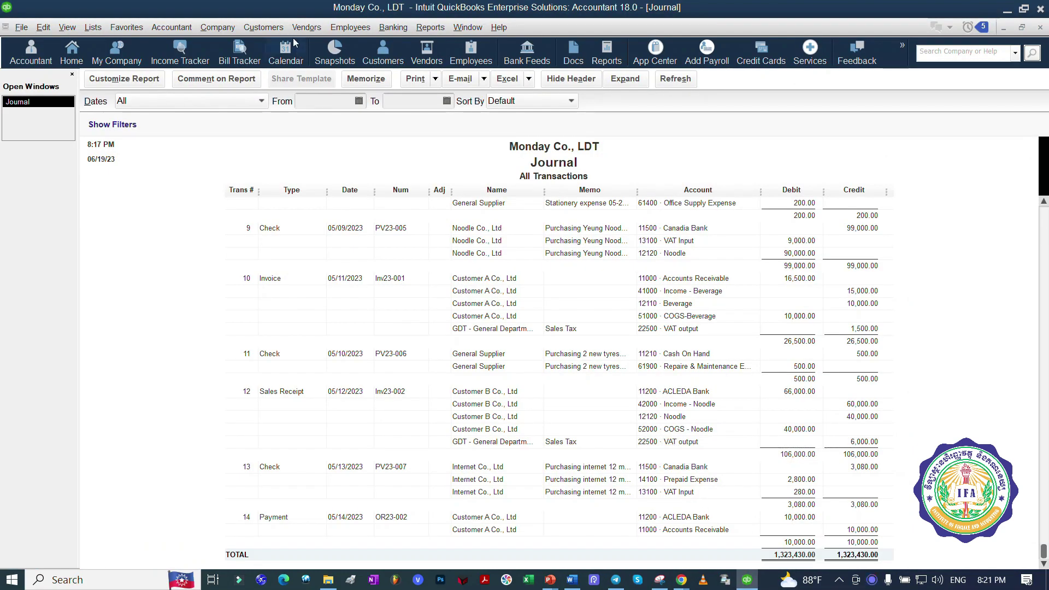
{"action": "left_click", "coordinate": [306, 27]}
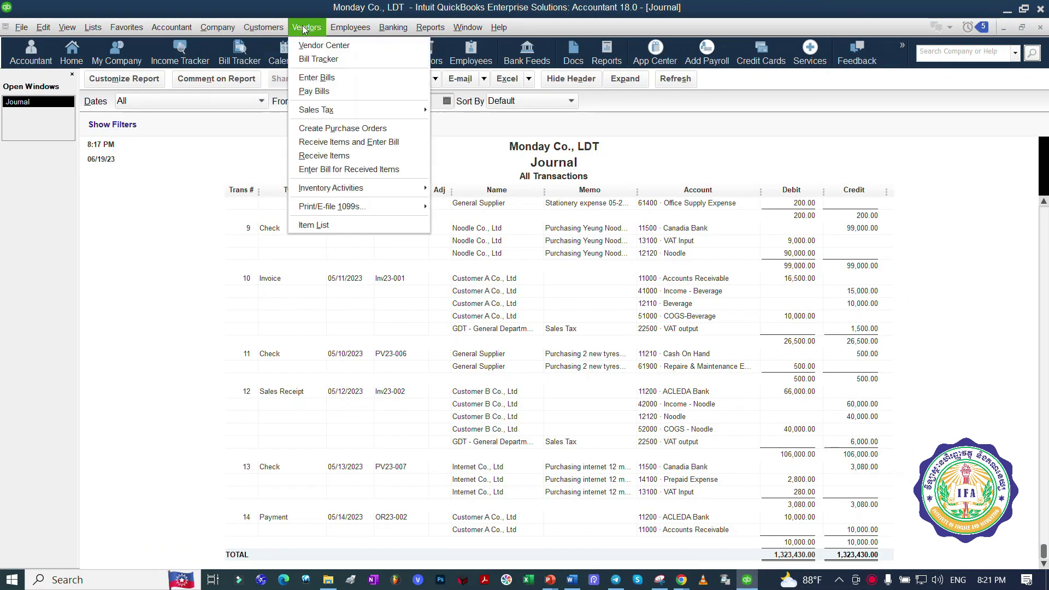
{"action": "left_click", "coordinate": [357, 92]}
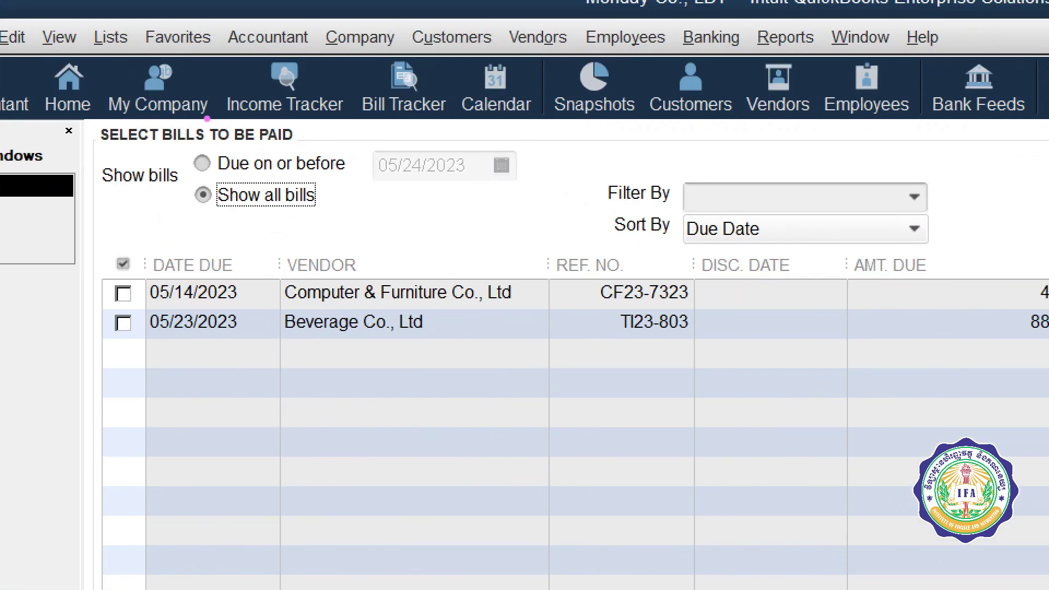
Circle the two listed vendors and the Filter By field in pink pen, and add a stroke below the vendors.
{"action": "mouse_move", "coordinate": [425, 252]}
{"action": "left_mouse_down"}
{"action": "mouse_move", "coordinate": [386, 244]}
{"action": "mouse_move", "coordinate": [268, 322]}
{"action": "mouse_move", "coordinate": [528, 335]}
{"action": "mouse_move", "coordinate": [381, 237]}
{"action": "left_mouse_up"}
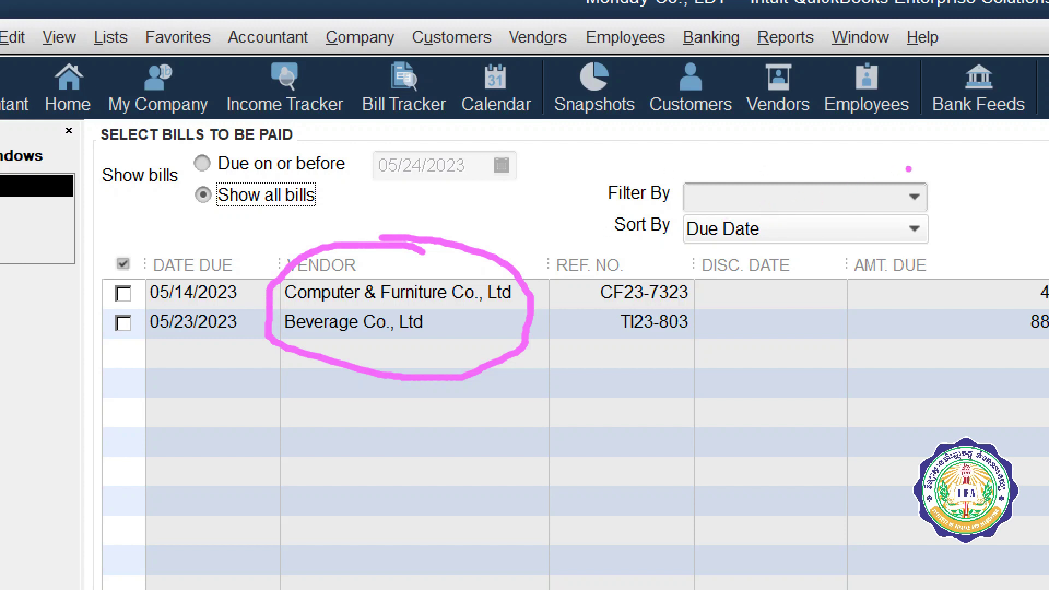
{"action": "mouse_move", "coordinate": [944, 160]}
{"action": "left_mouse_down"}
{"action": "mouse_move", "coordinate": [628, 147]}
{"action": "mouse_move", "coordinate": [589, 197]}
{"action": "mouse_move", "coordinate": [662, 217]}
{"action": "mouse_move", "coordinate": [866, 221]}
{"action": "mouse_move", "coordinate": [950, 202]}
{"action": "mouse_move", "coordinate": [931, 148]}
{"action": "left_mouse_up"}
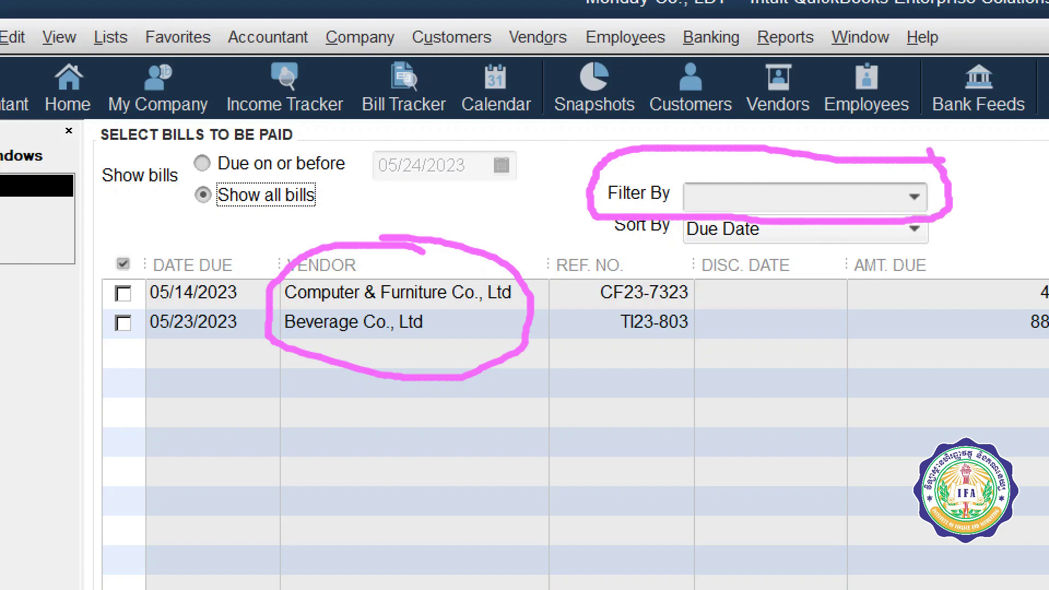
{"action": "mouse_move", "coordinate": [315, 339]}
{"action": "left_mouse_down"}
{"action": "mouse_move", "coordinate": [317, 382]}
{"action": "mouse_move", "coordinate": [392, 481]}
{"action": "mouse_move", "coordinate": [508, 587]}
{"action": "left_mouse_up"}
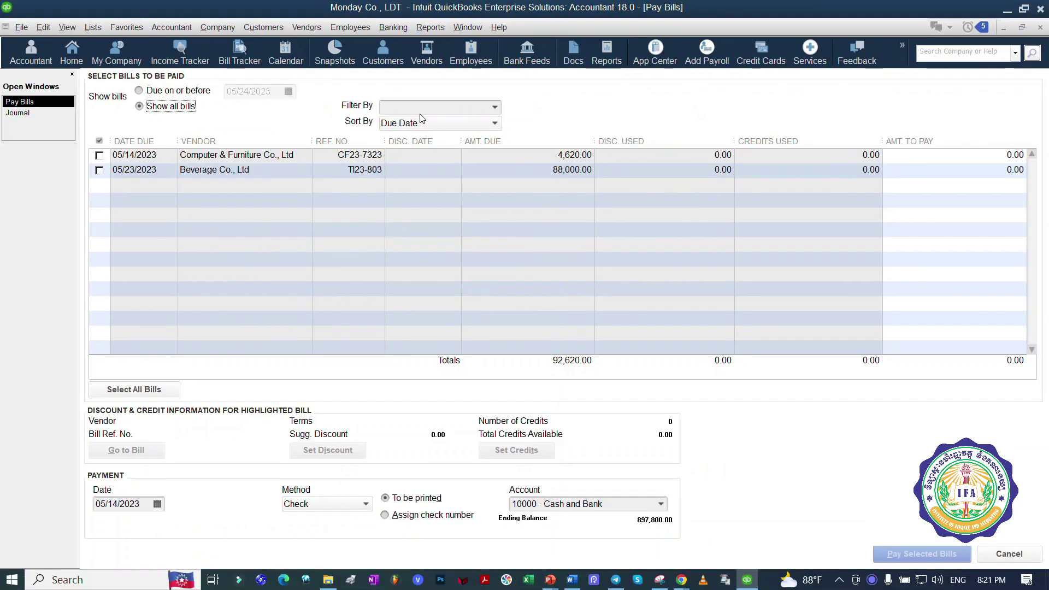
Filter the bills to be paid by the vendor Computer & Furniture Co., Ltd.
{"action": "left_click", "coordinate": [768, 197]}
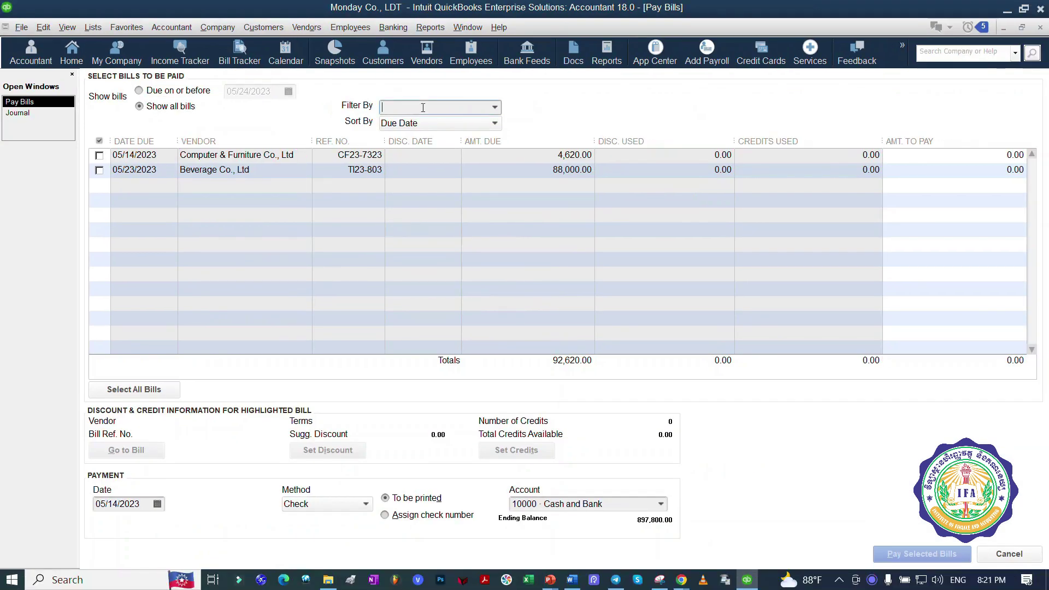
{"action": "type", "text": "C"}
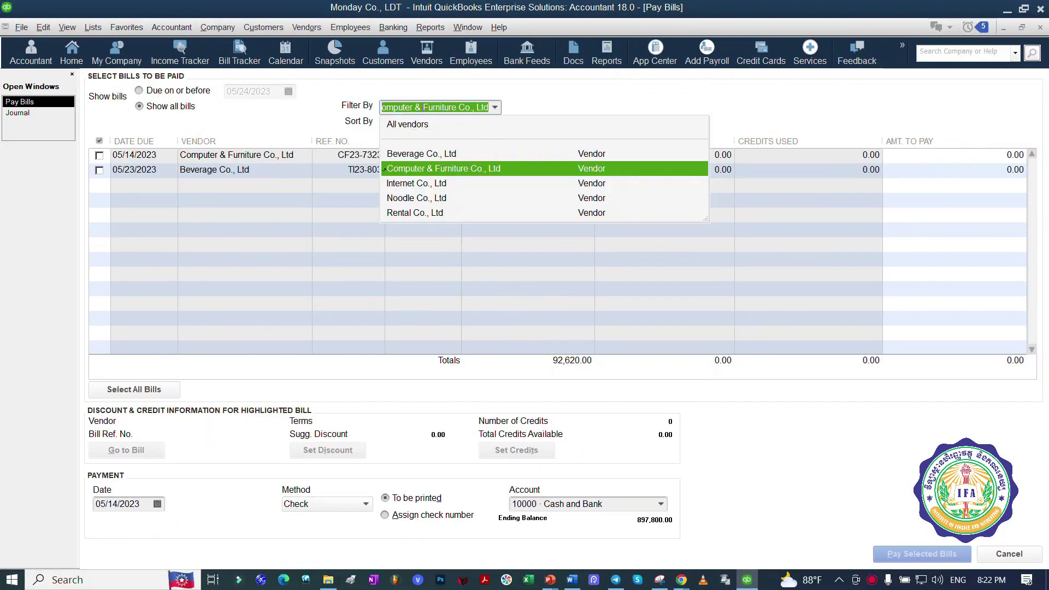
{"action": "left_click", "coordinate": [461, 169]}
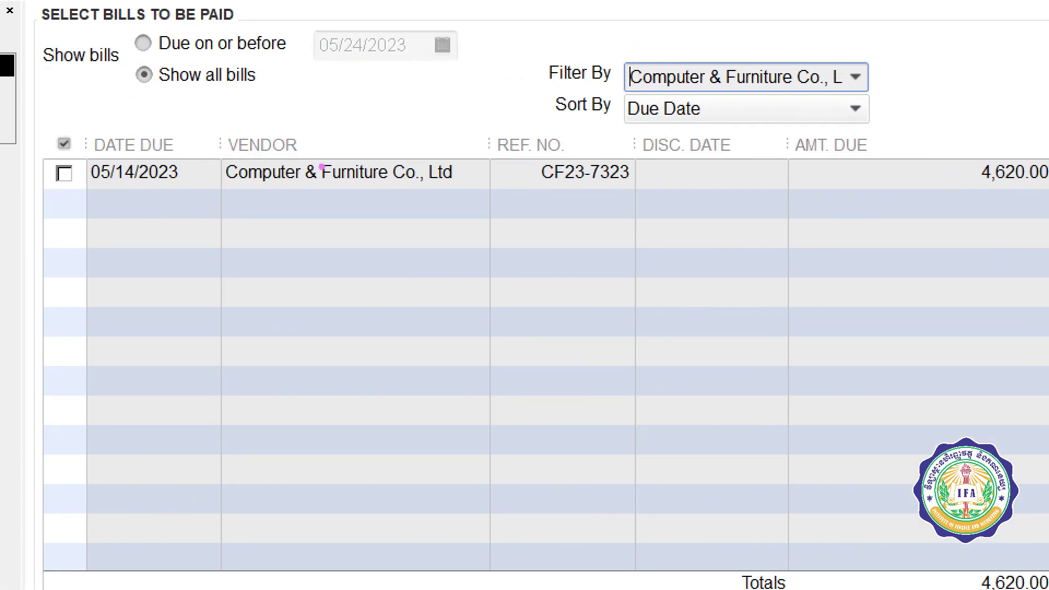
Circle the Filter By field and the vendor name in pink pen, link them with a line, and mark the bill's checkbox with a tick.
{"action": "mouse_move", "coordinate": [705, 55]}
{"action": "left_mouse_down"}
{"action": "mouse_move", "coordinate": [620, 93]}
{"action": "mouse_move", "coordinate": [743, 46]}
{"action": "mouse_move", "coordinate": [464, 131]}
{"action": "mouse_move", "coordinate": [482, 153]}
{"action": "left_mouse_up"}
{"action": "mouse_move", "coordinate": [414, 146]}
{"action": "left_mouse_down"}
{"action": "mouse_move", "coordinate": [186, 182]}
{"action": "mouse_move", "coordinate": [500, 208]}
{"action": "mouse_move", "coordinate": [373, 143]}
{"action": "left_mouse_up"}
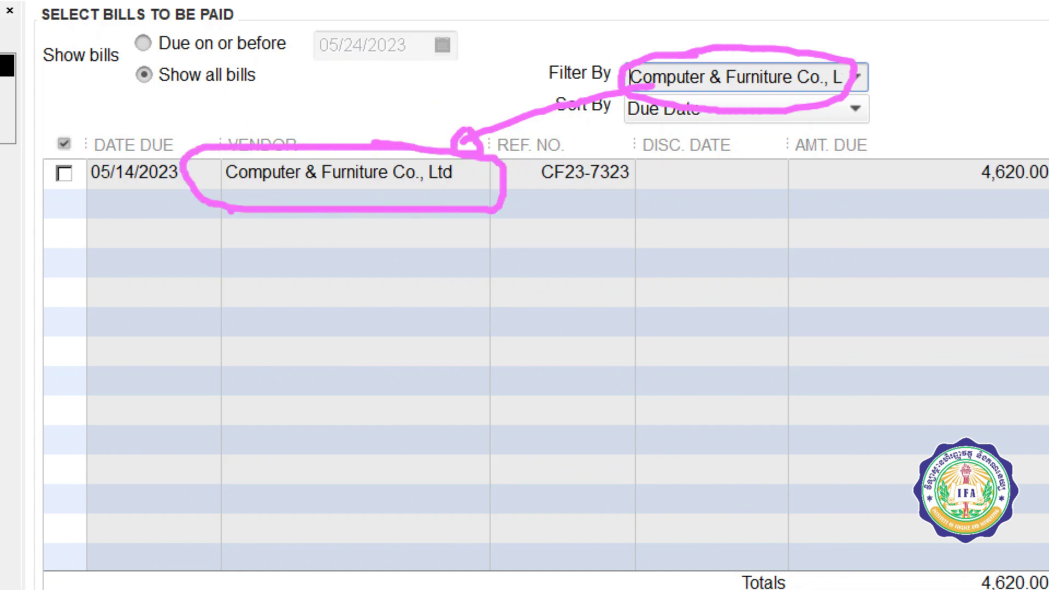
{"action": "mouse_move", "coordinate": [48, 166]}
{"action": "left_mouse_down"}
{"action": "mouse_move", "coordinate": [61, 176]}
{"action": "mouse_move", "coordinate": [125, 107]}
{"action": "left_mouse_up"}
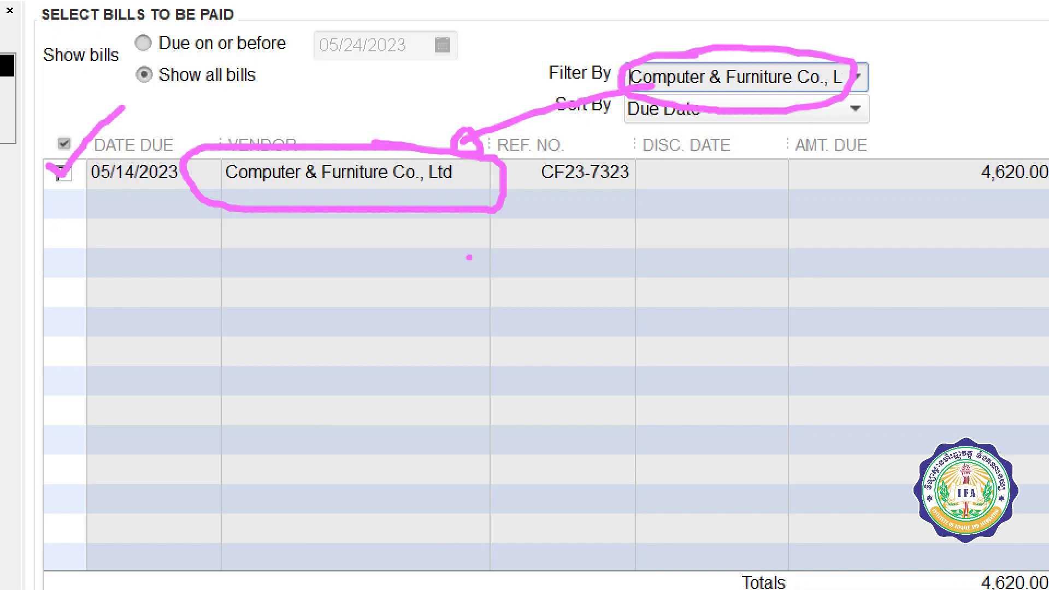
{"action": "key", "text": "Escape"}
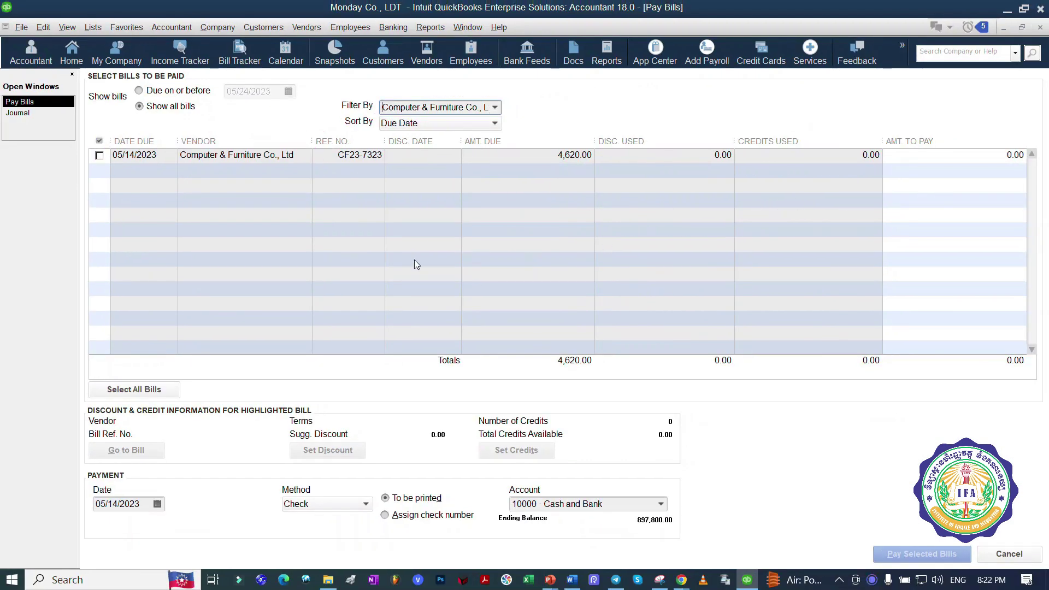
Circle the bill's reference number in pink pen and add four short horizontal strokes beneath it.
{"action": "key", "text": "ctrl+1"}
{"action": "mouse_move", "coordinate": [359, 107]}
{"action": "left_mouse_down"}
{"action": "mouse_move", "coordinate": [377, 160]}
{"action": "mouse_move", "coordinate": [432, 115]}
{"action": "mouse_move", "coordinate": [367, 103]}
{"action": "left_mouse_up"}
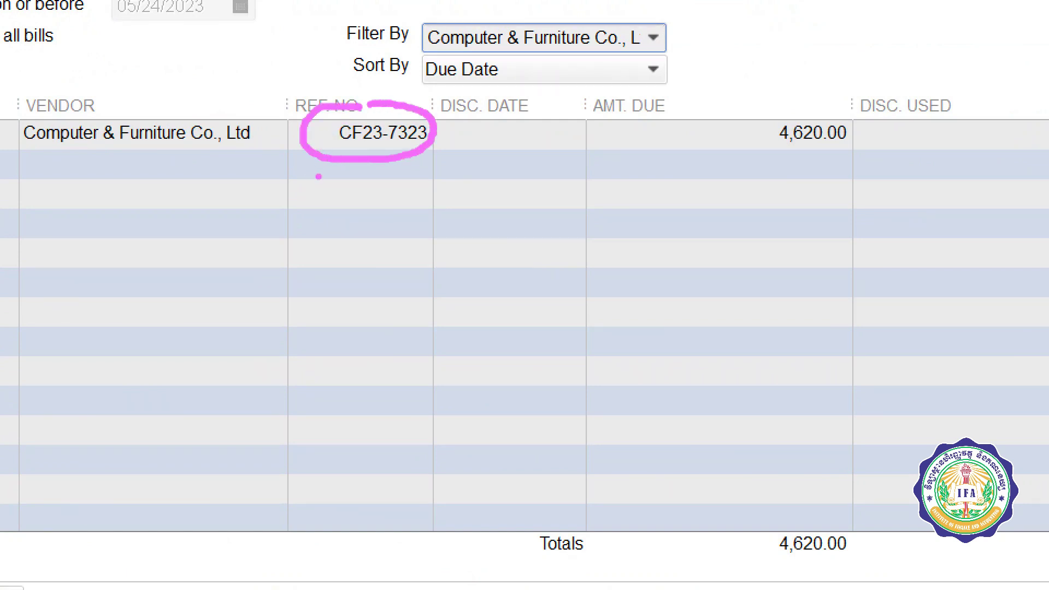
{"action": "left_click_drag", "start_coordinate": [322, 171], "coordinate": [395, 171]}
{"action": "left_click_drag", "start_coordinate": [339, 191], "coordinate": [385, 196]}
{"action": "left_click_drag", "start_coordinate": [329, 234], "coordinate": [393, 234]}
{"action": "left_click_drag", "start_coordinate": [358, 252], "coordinate": [393, 253]}
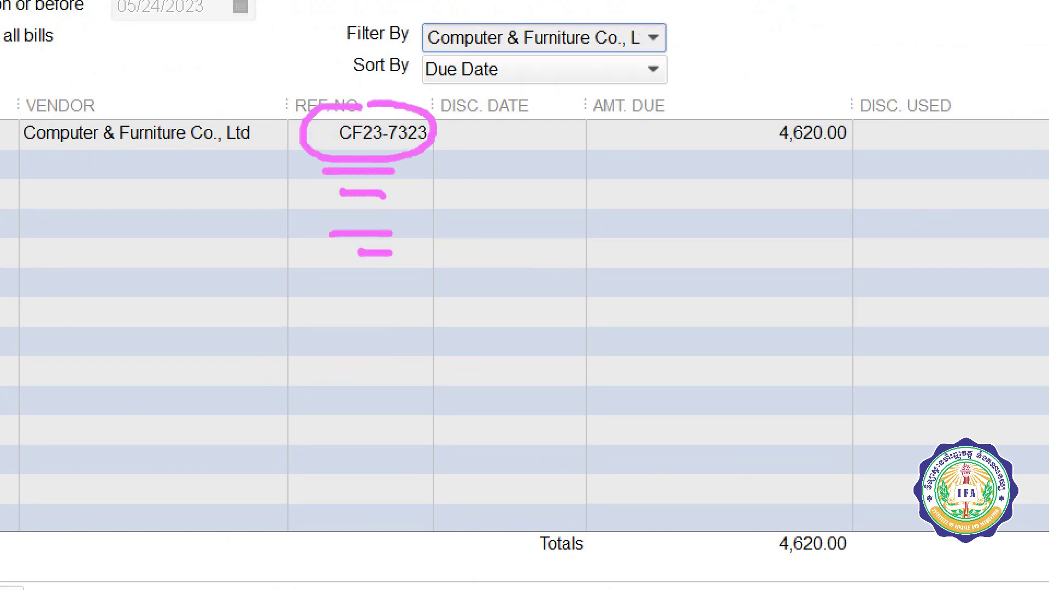
{"action": "key", "text": "Escape"}
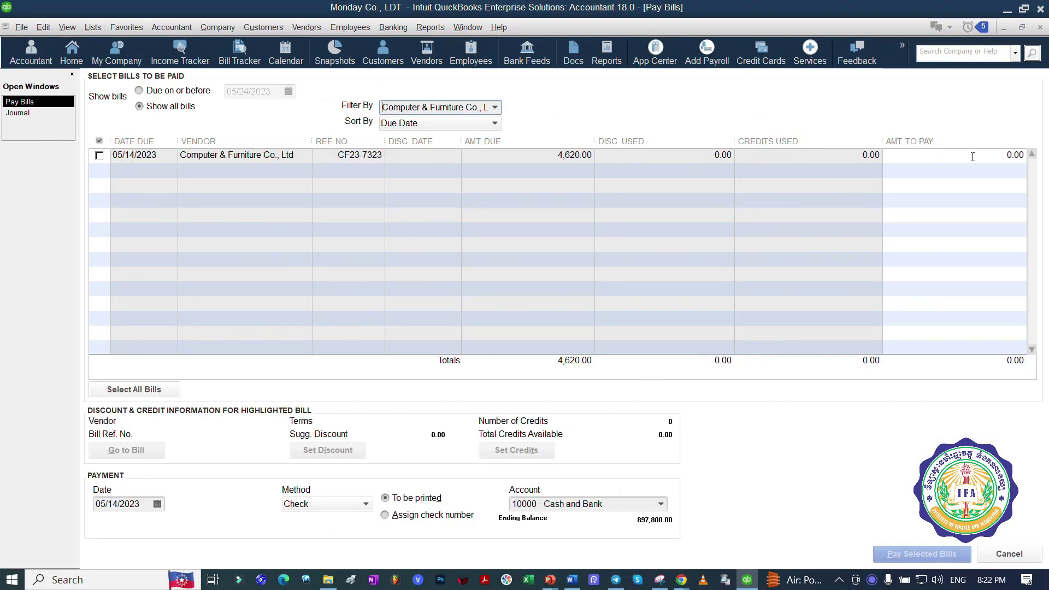
Mark the Computer & Furniture Co., Ltd bill for payment and set its amount to pay to 3000.
{"action": "left_click", "coordinate": [1013, 155]}
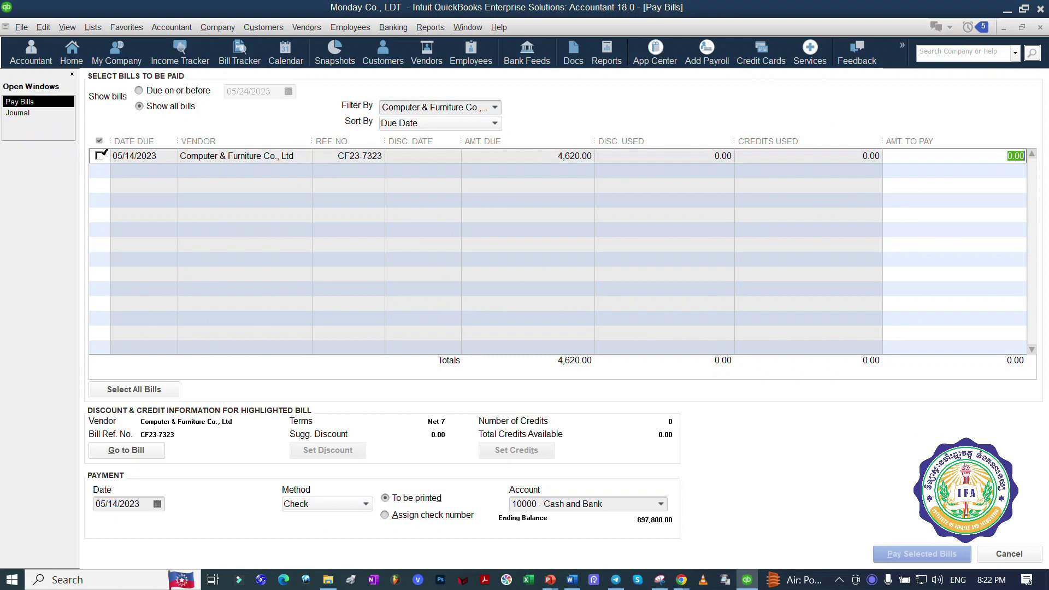
{"action": "left_click", "coordinate": [100, 156]}
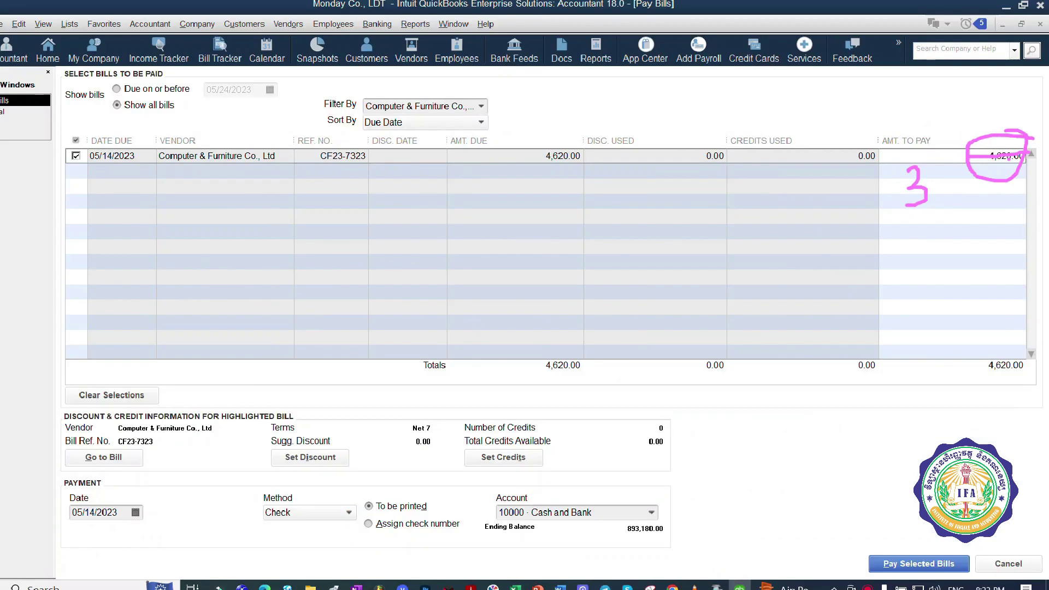
{"action": "left_click", "coordinate": [1008, 155]}
{"action": "type", "text": "3000"}
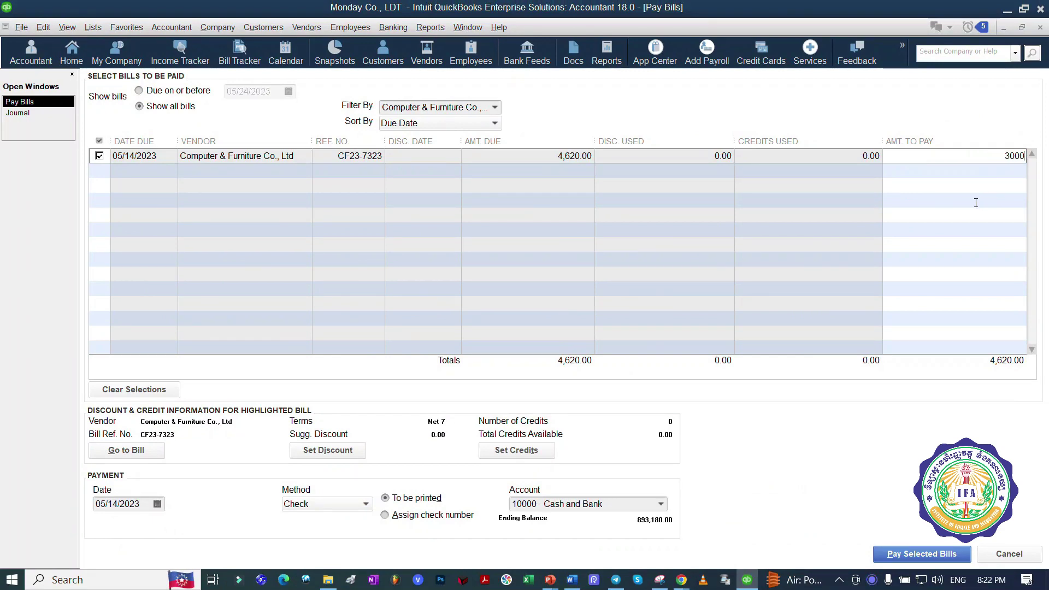
{"action": "key", "text": "Tab"}
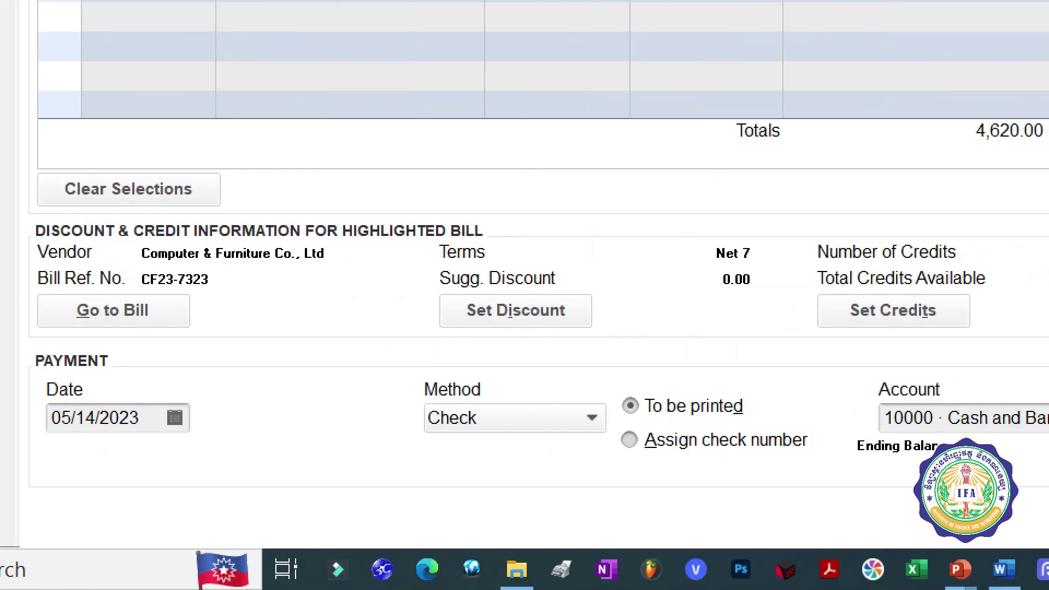
Mark up the Payment section in pink pen: outline it, write 5 on the date and PV by the method, circle Assign check number, and strike the account.
{"action": "mouse_move", "coordinate": [267, 353]}
{"action": "left_mouse_down"}
{"action": "mouse_move", "coordinate": [23, 331]}
{"action": "mouse_move", "coordinate": [4, 448]}
{"action": "mouse_move", "coordinate": [216, 482]}
{"action": "mouse_move", "coordinate": [888, 469]}
{"action": "mouse_move", "coordinate": [1043, 423]}
{"action": "mouse_move", "coordinate": [795, 361]}
{"action": "mouse_move", "coordinate": [230, 351]}
{"action": "left_mouse_up"}
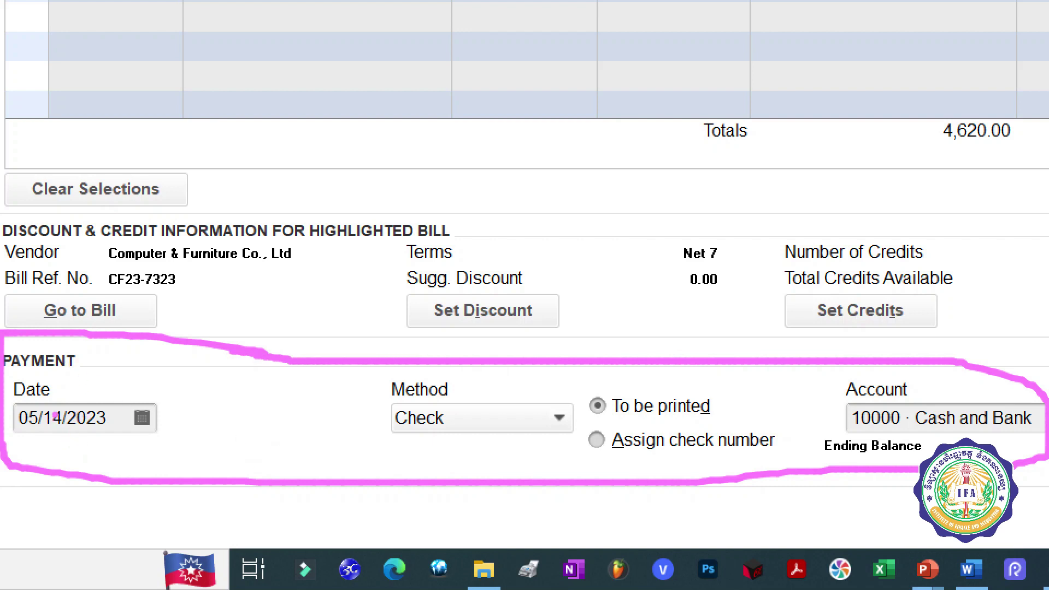
{"action": "mouse_move", "coordinate": [58, 408]}
{"action": "left_mouse_down"}
{"action": "mouse_move", "coordinate": [51, 437]}
{"action": "mouse_move", "coordinate": [72, 384]}
{"action": "left_mouse_up"}
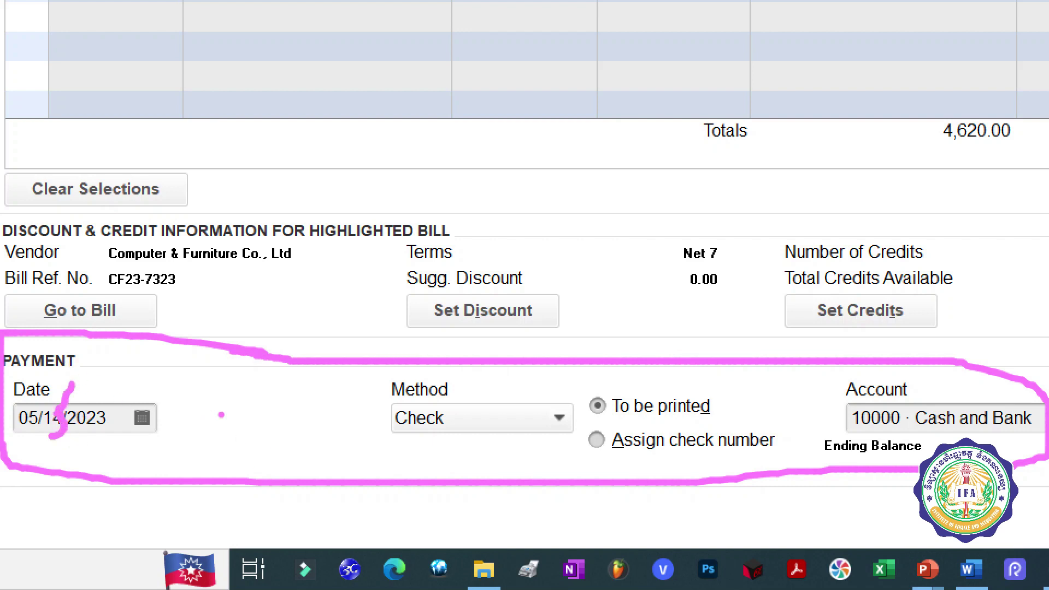
{"action": "mouse_move", "coordinate": [610, 418]}
{"action": "left_mouse_down"}
{"action": "mouse_move", "coordinate": [575, 452]}
{"action": "mouse_move", "coordinate": [623, 432]}
{"action": "mouse_move", "coordinate": [589, 438]}
{"action": "left_mouse_up"}
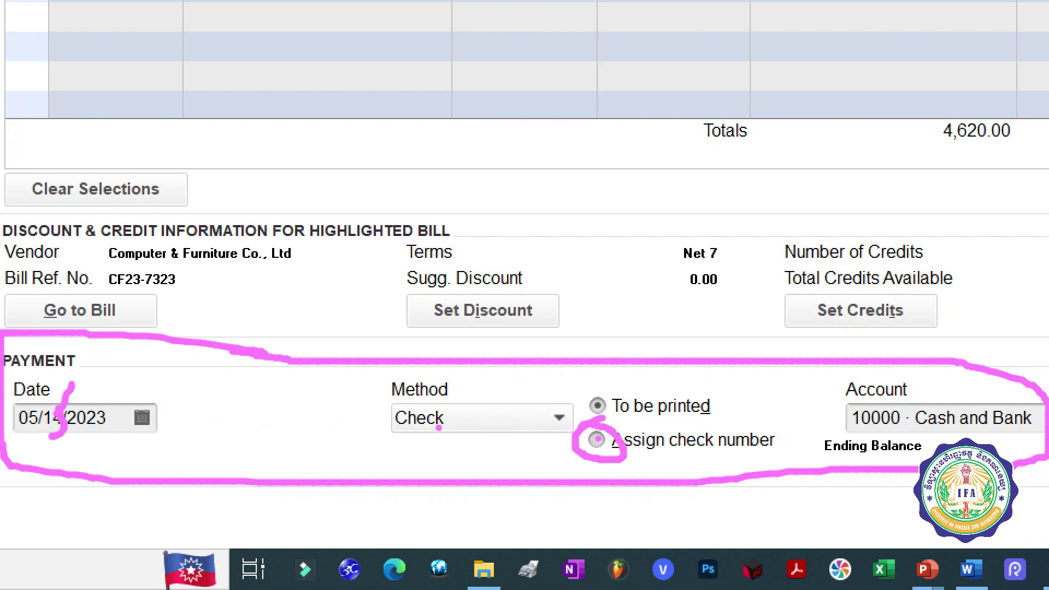
{"action": "mouse_move", "coordinate": [438, 427]}
{"action": "left_mouse_down"}
{"action": "mouse_move", "coordinate": [448, 459]}
{"action": "mouse_move", "coordinate": [447, 429]}
{"action": "mouse_move", "coordinate": [531, 394]}
{"action": "left_mouse_up"}
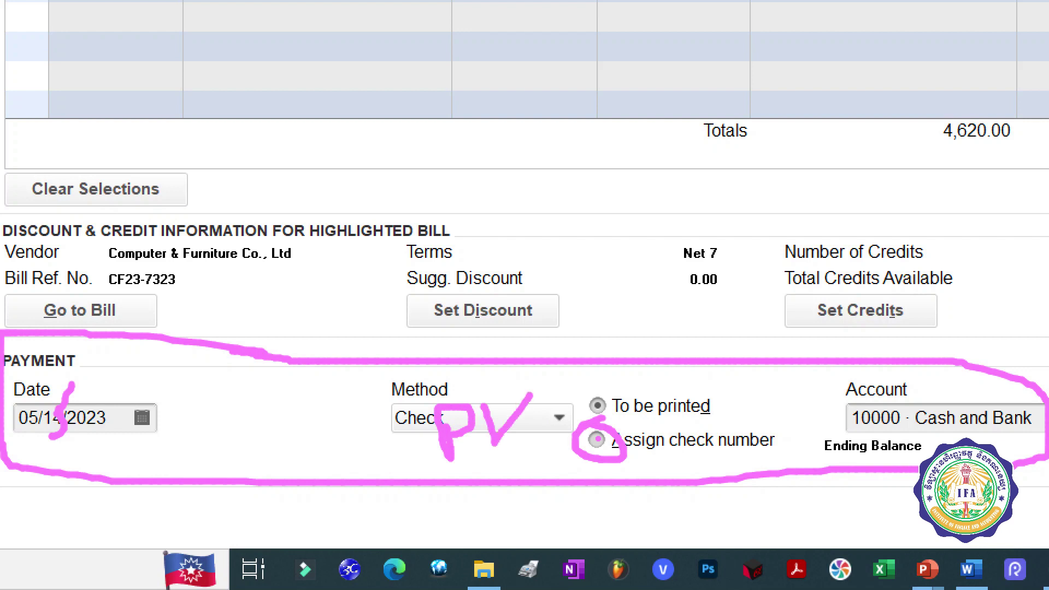
{"action": "left_click_drag", "start_coordinate": [459, 461], "coordinate": [430, 468]}
{"action": "left_click_drag", "start_coordinate": [864, 418], "coordinate": [1004, 418]}
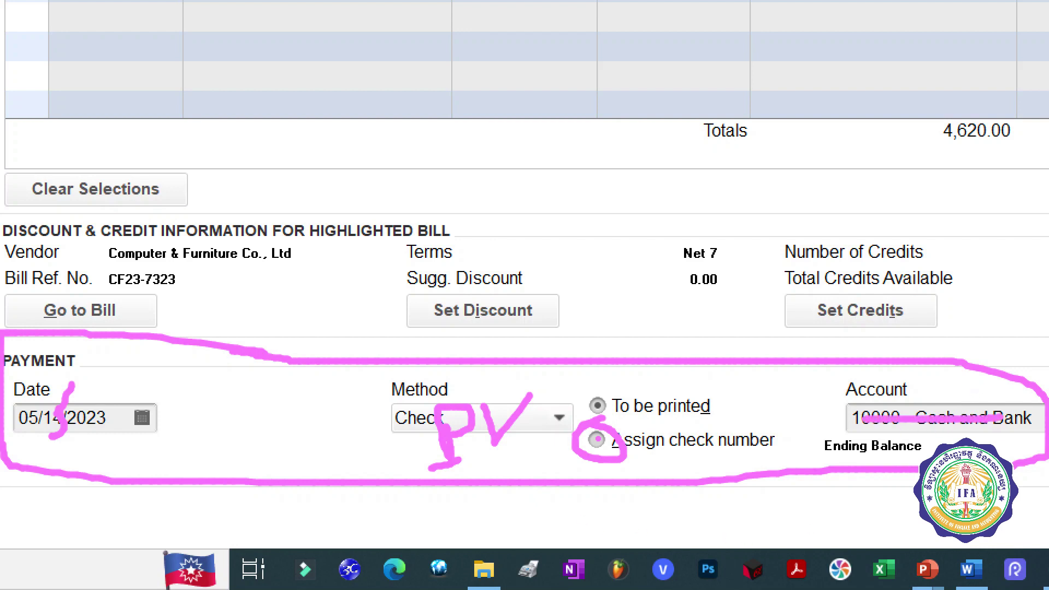
{"action": "mouse_move", "coordinate": [934, 400]}
{"action": "left_mouse_down"}
{"action": "mouse_move", "coordinate": [965, 399]}
{"action": "mouse_move", "coordinate": [971, 381]}
{"action": "mouse_move", "coordinate": [998, 400]}
{"action": "left_mouse_up"}
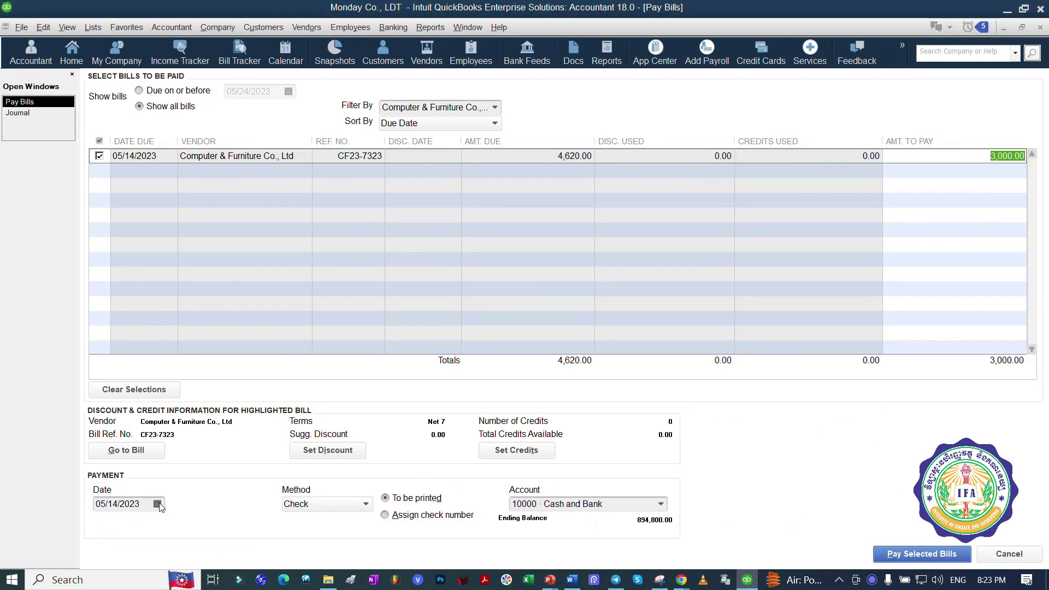
Set the payment date to 05/15/2023, choose Assign check number, and select 11200 · ACLEDA Bank as the payment account.
{"action": "left_click", "coordinate": [141, 418]}
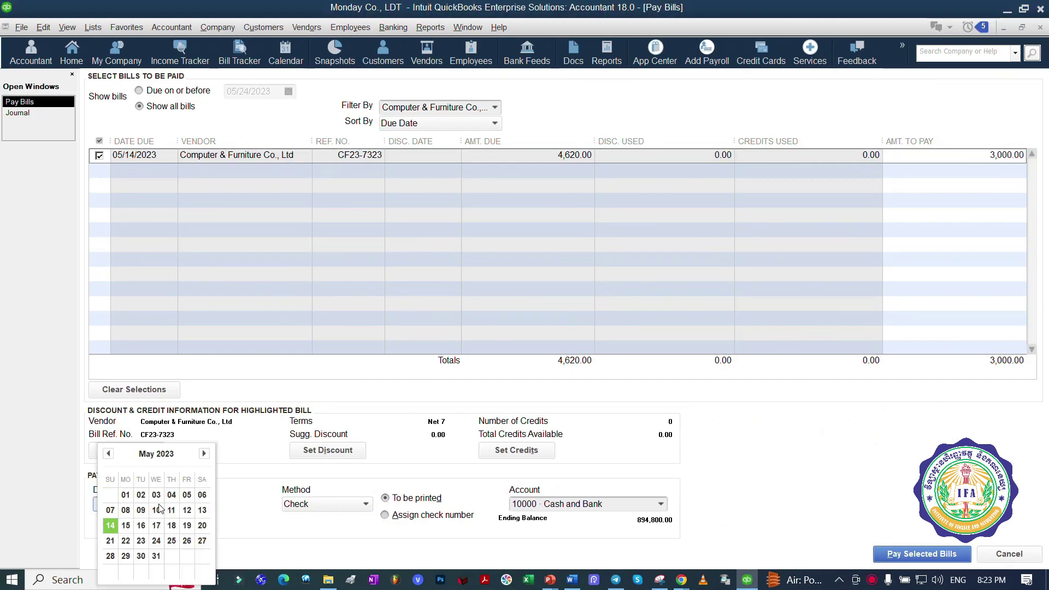
{"action": "left_click", "coordinate": [126, 525]}
{"action": "left_click", "coordinate": [385, 516]}
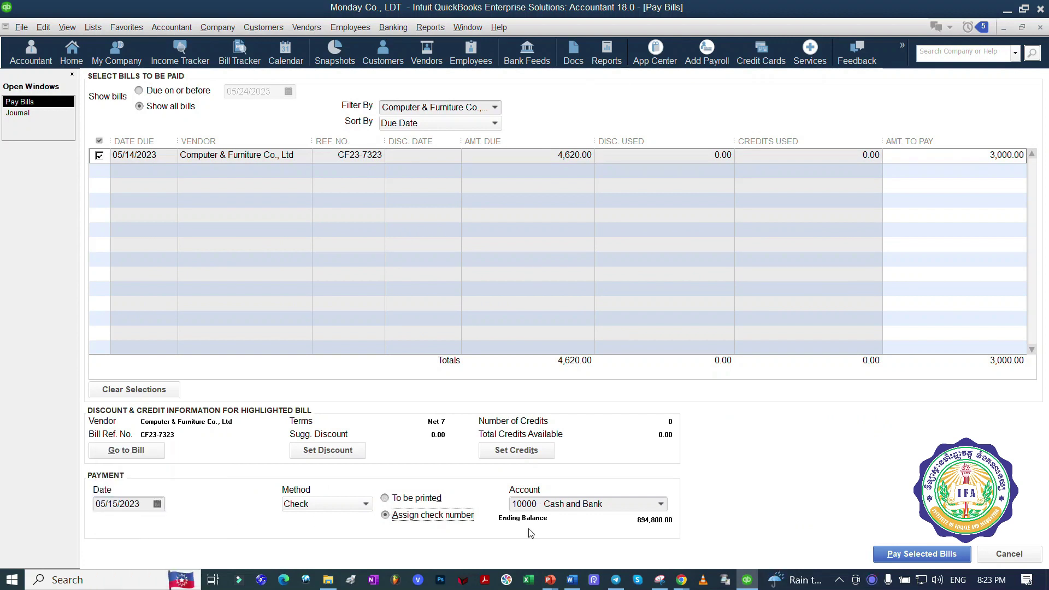
{"action": "left_click", "coordinate": [660, 504]}
{"action": "left_click", "coordinate": [624, 383]}
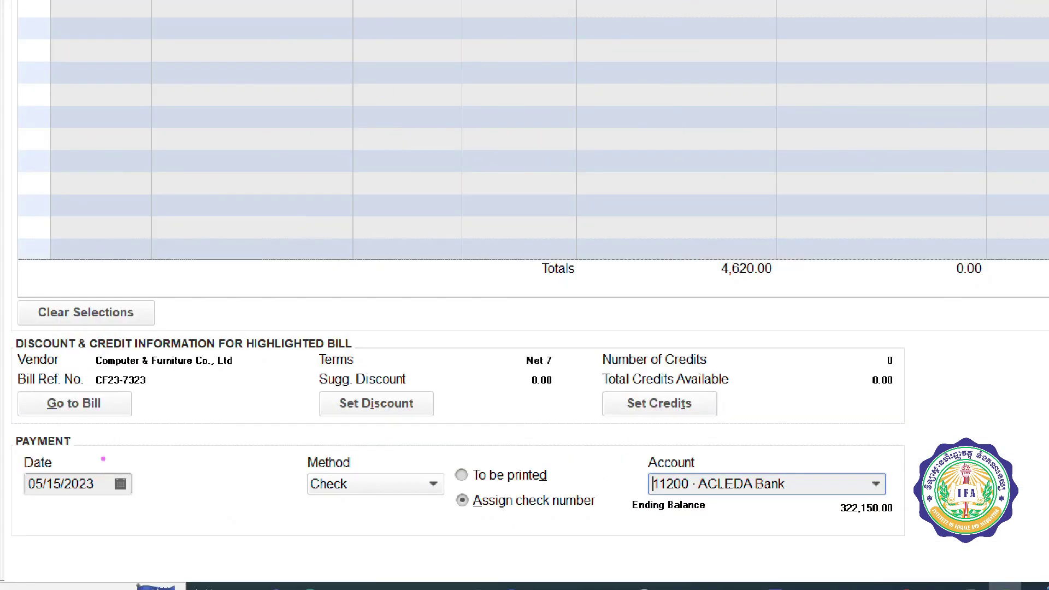
Circle the payment date, the check method with its Assign check number option, and the account in pink pen.
{"action": "mouse_move", "coordinate": [101, 456]}
{"action": "left_mouse_down"}
{"action": "mouse_move", "coordinate": [11, 495]}
{"action": "mouse_move", "coordinate": [169, 464]}
{"action": "mouse_move", "coordinate": [71, 452]}
{"action": "left_mouse_up"}
{"action": "mouse_move", "coordinate": [368, 468]}
{"action": "left_mouse_down"}
{"action": "mouse_move", "coordinate": [459, 541]}
{"action": "mouse_move", "coordinate": [601, 500]}
{"action": "mouse_move", "coordinate": [332, 457]}
{"action": "mouse_move", "coordinate": [298, 463]}
{"action": "left_mouse_up"}
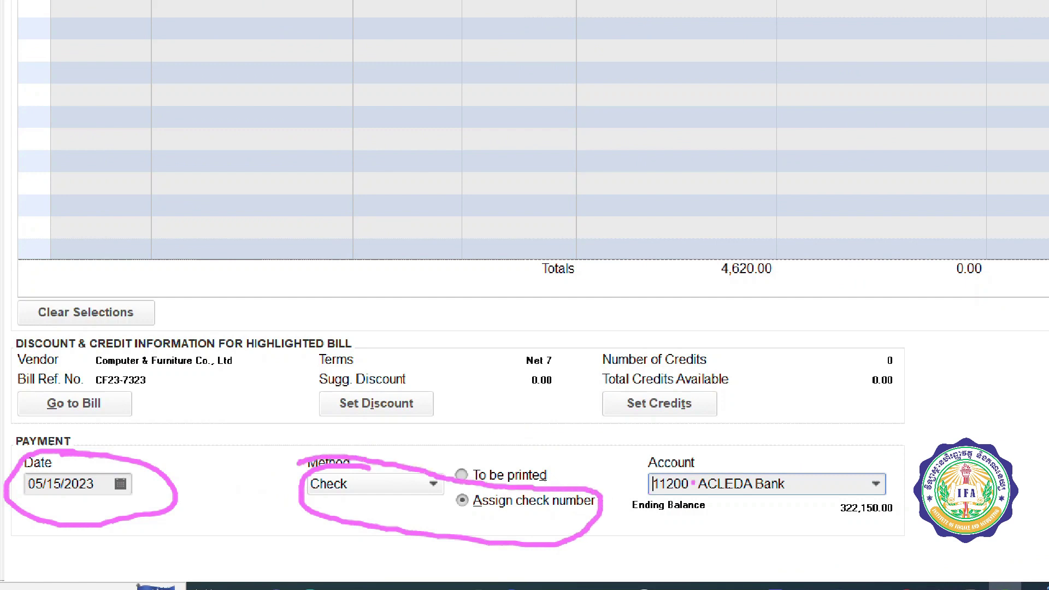
{"action": "mouse_move", "coordinate": [720, 460]}
{"action": "left_mouse_down"}
{"action": "mouse_move", "coordinate": [669, 447]}
{"action": "mouse_move", "coordinate": [672, 513]}
{"action": "mouse_move", "coordinate": [906, 512]}
{"action": "mouse_move", "coordinate": [700, 445]}
{"action": "left_mouse_up"}
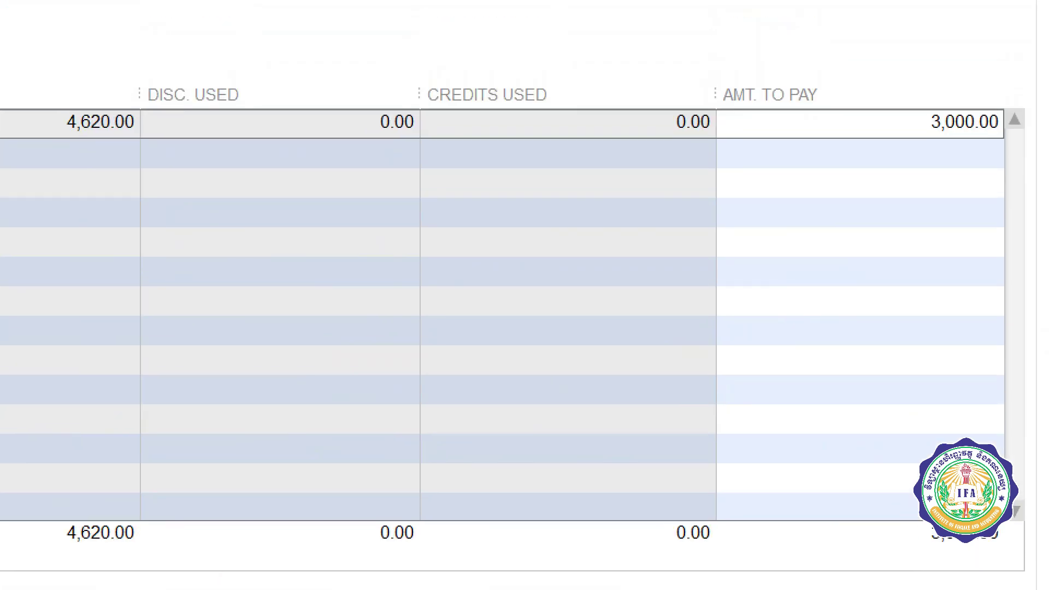
Circle the bill's amount due in pink pen and draw an arrow from it towards the Amt. To Pay column.
{"action": "mouse_move", "coordinate": [76, 90]}
{"action": "left_mouse_down"}
{"action": "mouse_move", "coordinate": [140, 108]}
{"action": "mouse_move", "coordinate": [140, 122]}
{"action": "left_mouse_up"}
{"action": "left_click_drag", "start_coordinate": [230, 181], "coordinate": [951, 212]}
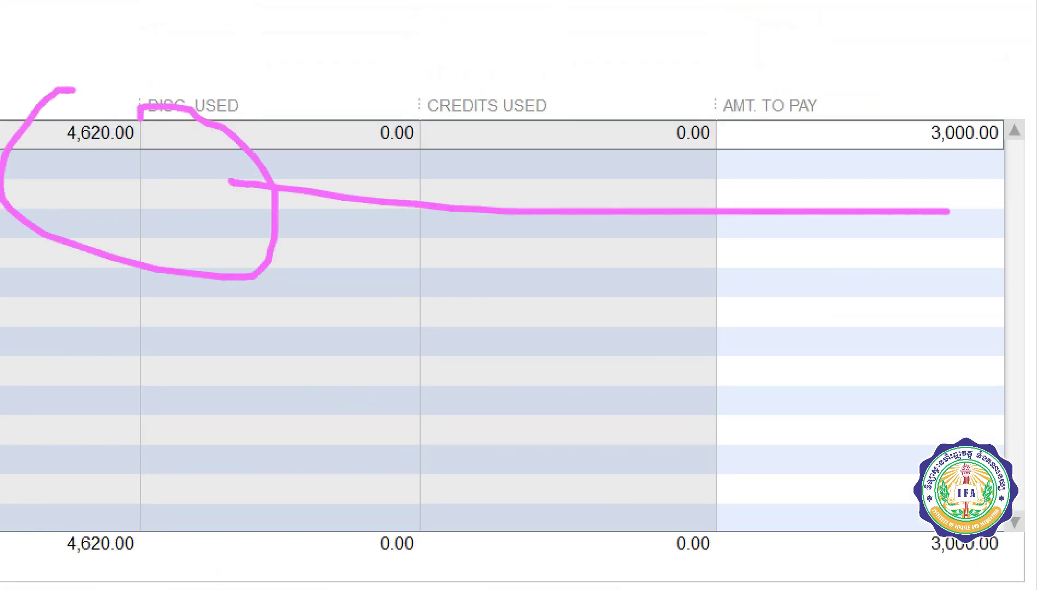
{"action": "mouse_move", "coordinate": [849, 179]}
{"action": "left_mouse_down"}
{"action": "mouse_move", "coordinate": [945, 224]}
{"action": "mouse_move", "coordinate": [873, 158]}
{"action": "left_mouse_up"}
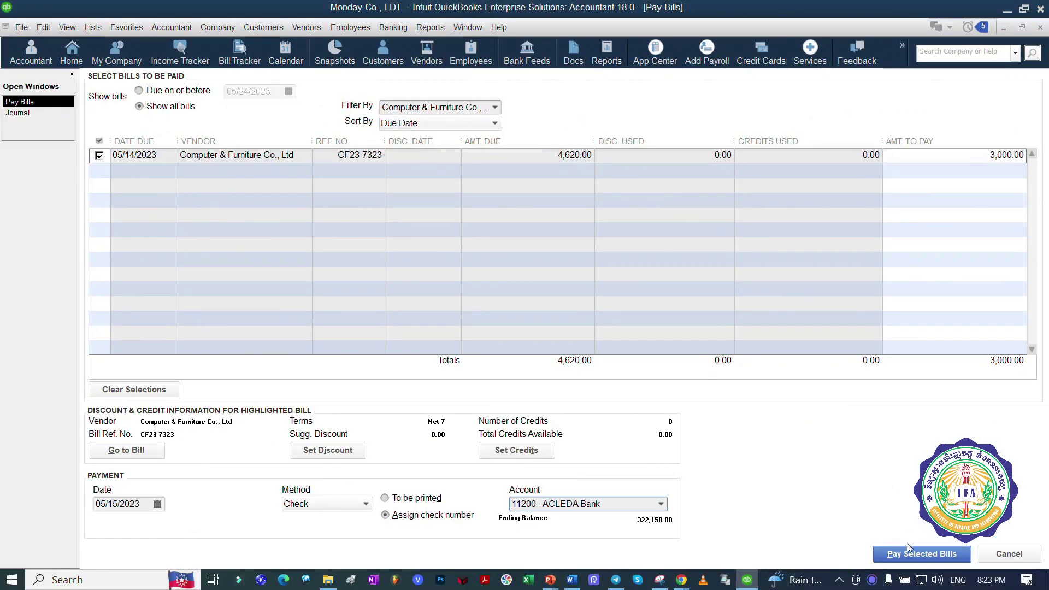
Submit the selected bill for payment and draw a pink arrow from the circled Assign check number option to the empty check number cell.
{"action": "left_click", "coordinate": [916, 556]}
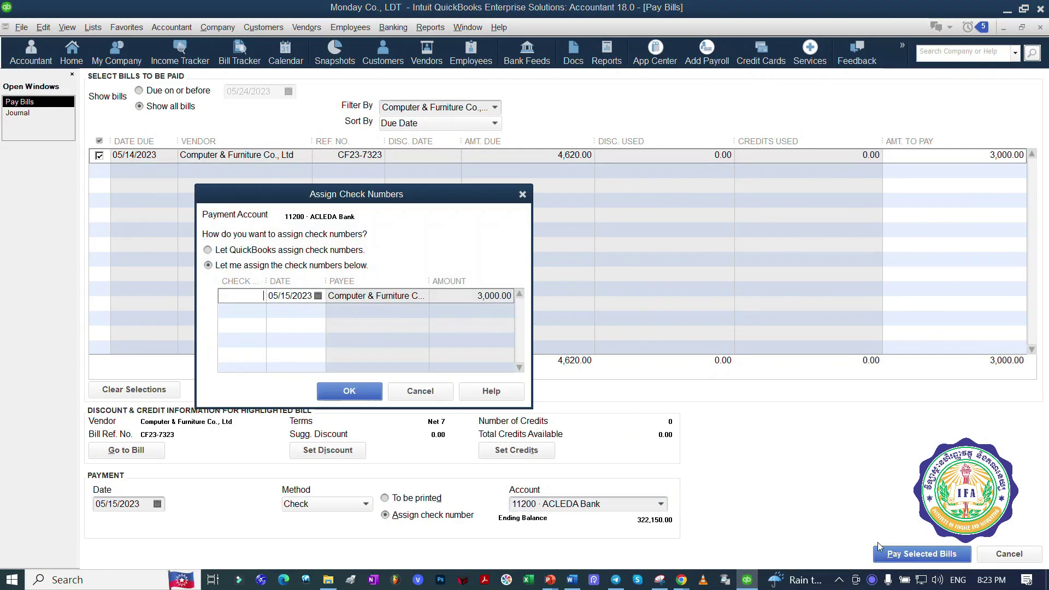
{"action": "left_click_drag", "start_coordinate": [413, 208], "coordinate": [445, 257]}
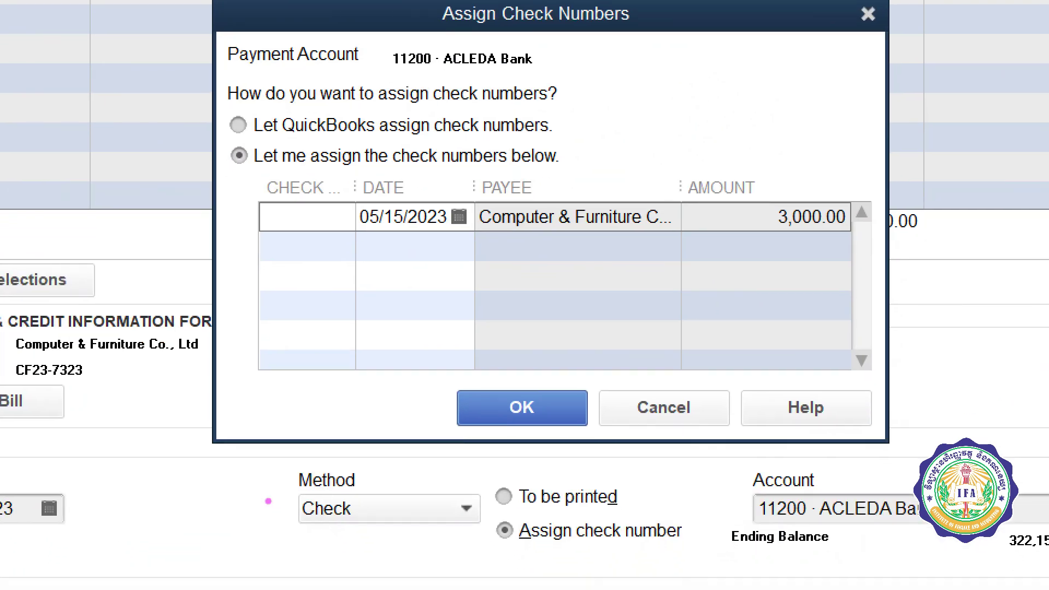
{"action": "left_click_drag", "start_coordinate": [483, 568], "coordinate": [416, 585]}
{"action": "mouse_move", "coordinate": [460, 533]}
{"action": "left_mouse_down"}
{"action": "mouse_move", "coordinate": [667, 573]}
{"action": "mouse_move", "coordinate": [631, 510]}
{"action": "mouse_move", "coordinate": [504, 519]}
{"action": "mouse_move", "coordinate": [451, 451]}
{"action": "mouse_move", "coordinate": [339, 255]}
{"action": "left_mouse_up"}
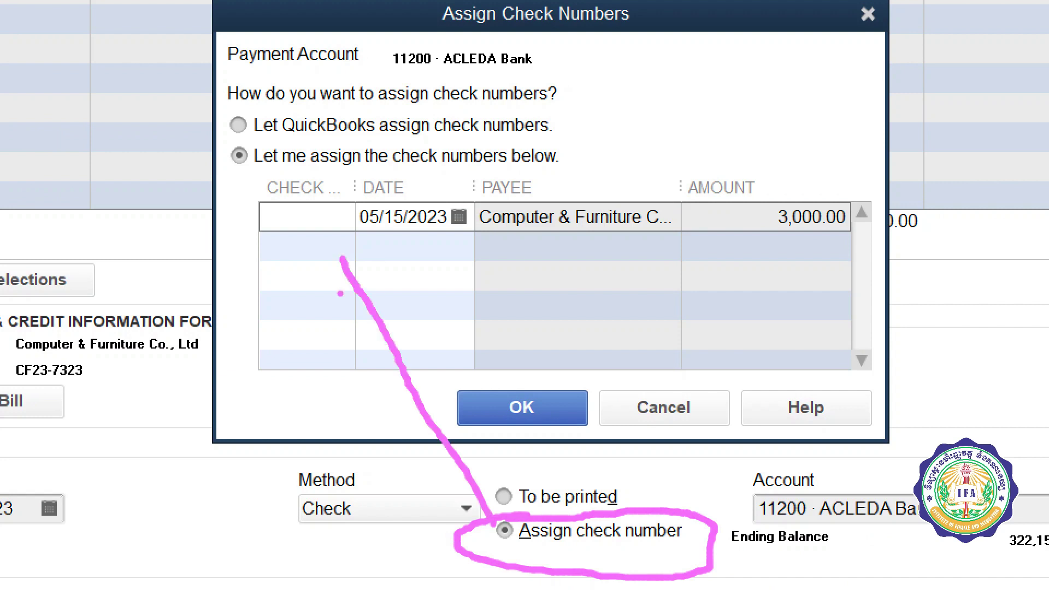
{"action": "mouse_move", "coordinate": [340, 293]}
{"action": "left_mouse_down"}
{"action": "mouse_move", "coordinate": [363, 263]}
{"action": "mouse_move", "coordinate": [343, 274]}
{"action": "left_mouse_up"}
{"action": "left_click", "coordinate": [321, 239]}
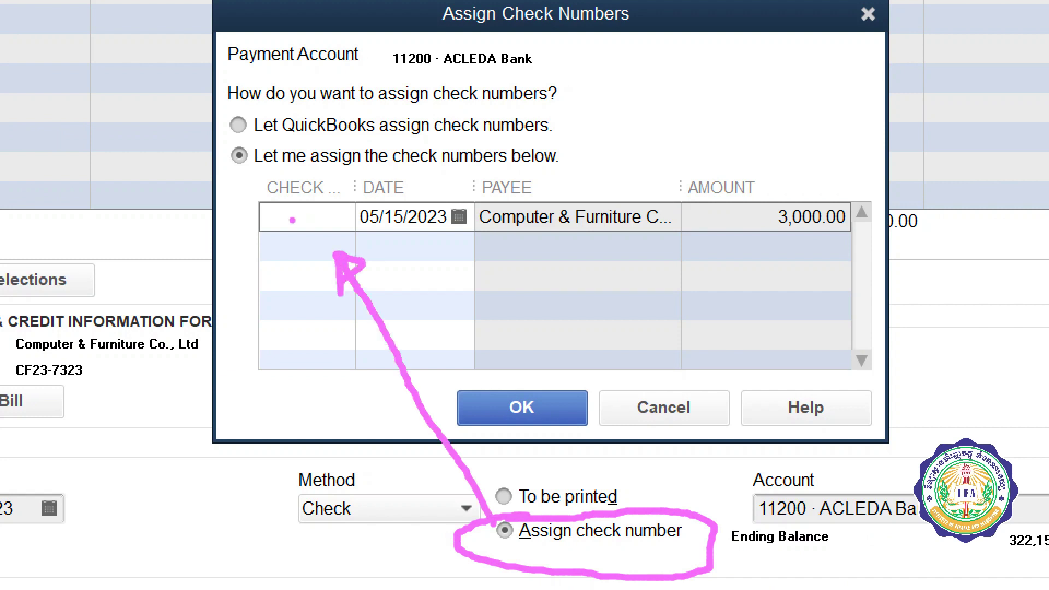
{"action": "mouse_move", "coordinate": [281, 206]}
{"action": "left_mouse_down"}
{"action": "mouse_move", "coordinate": [273, 246]}
{"action": "mouse_move", "coordinate": [303, 215]}
{"action": "mouse_move", "coordinate": [282, 227]}
{"action": "mouse_move", "coordinate": [296, 248]}
{"action": "mouse_move", "coordinate": [320, 245]}
{"action": "mouse_move", "coordinate": [334, 206]}
{"action": "left_mouse_up"}
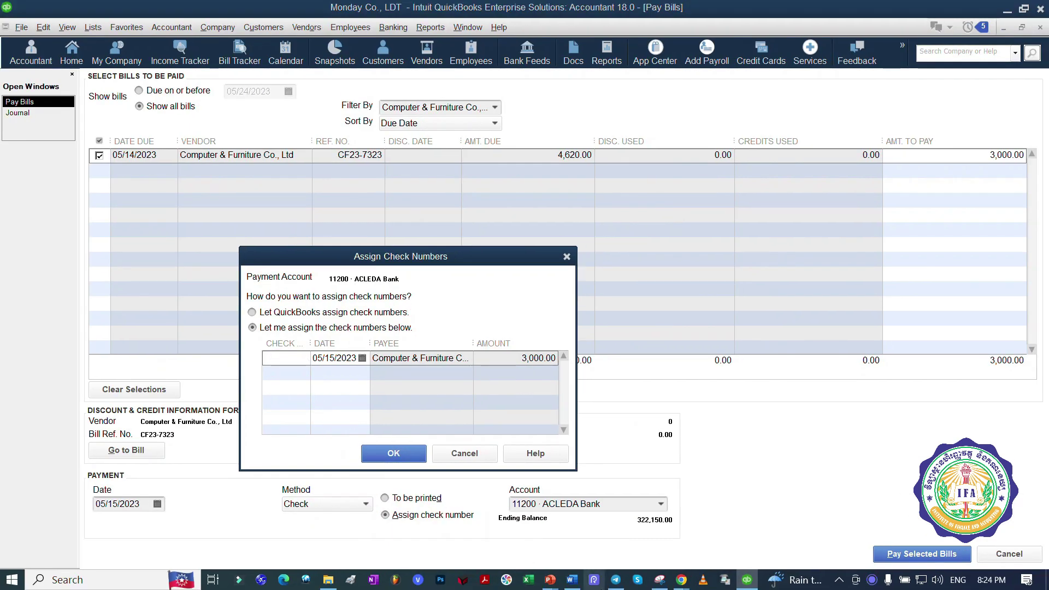
Copy PV23-008 from the 15/05/2023 entry of the Word exam document and paste it as the check number in QuickBooks.
{"action": "left_click", "coordinate": [572, 580]}
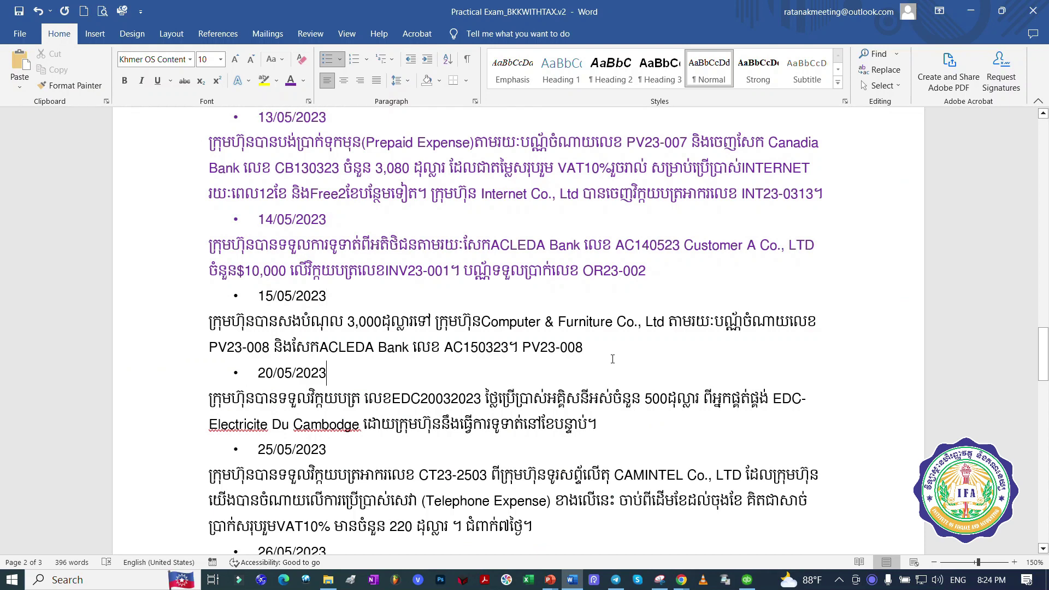
{"action": "left_click_drag", "start_coordinate": [583, 349], "coordinate": [522, 348]}
{"action": "key", "text": "ctrl+c"}
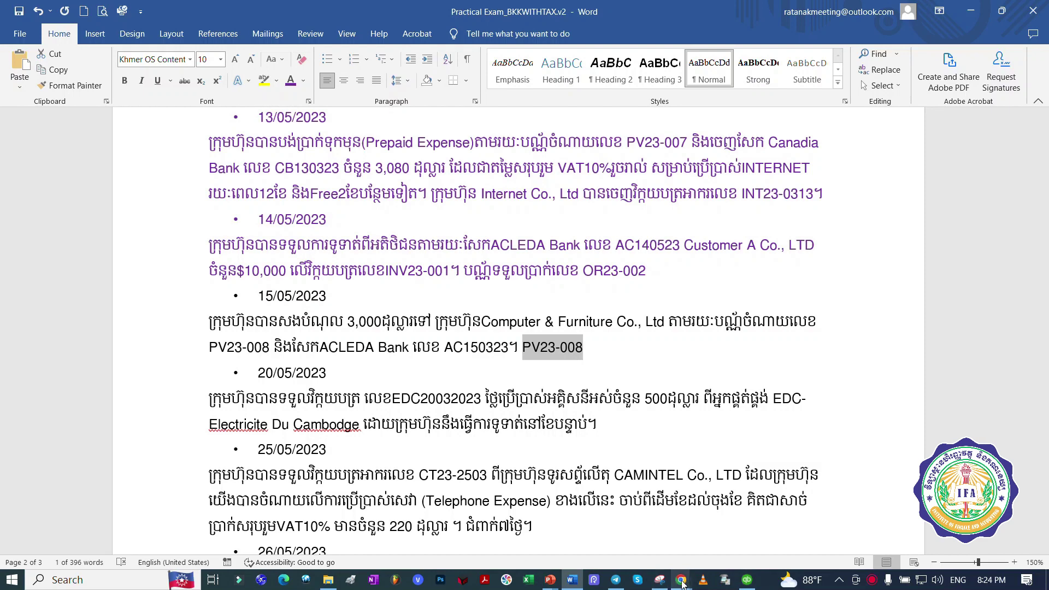
{"action": "left_click", "coordinate": [747, 580]}
{"action": "key", "text": "ctrl+v"}
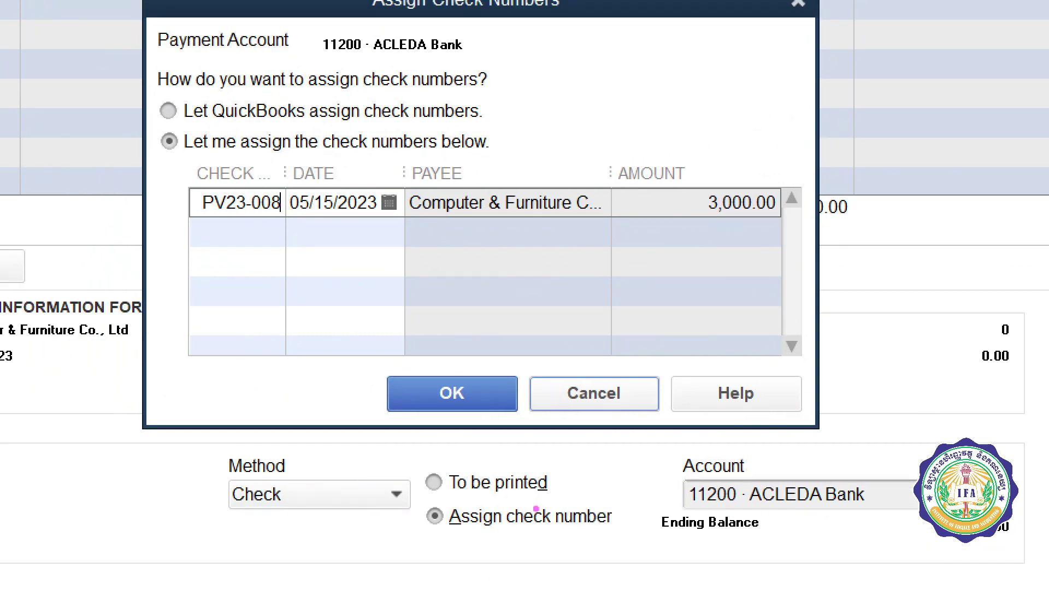
Circle Assign check number and the filled-in check number in pink pen, joined by an arrow.
{"action": "mouse_move", "coordinate": [536, 509]}
{"action": "left_mouse_down"}
{"action": "mouse_move", "coordinate": [469, 554]}
{"action": "mouse_move", "coordinate": [530, 497]}
{"action": "mouse_move", "coordinate": [376, 413]}
{"action": "mouse_move", "coordinate": [247, 236]}
{"action": "mouse_move", "coordinate": [242, 224]}
{"action": "mouse_move", "coordinate": [265, 243]}
{"action": "mouse_move", "coordinate": [273, 176]}
{"action": "mouse_move", "coordinate": [180, 164]}
{"action": "left_mouse_up"}
{"action": "left_click_drag", "start_coordinate": [300, 236], "coordinate": [243, 170]}
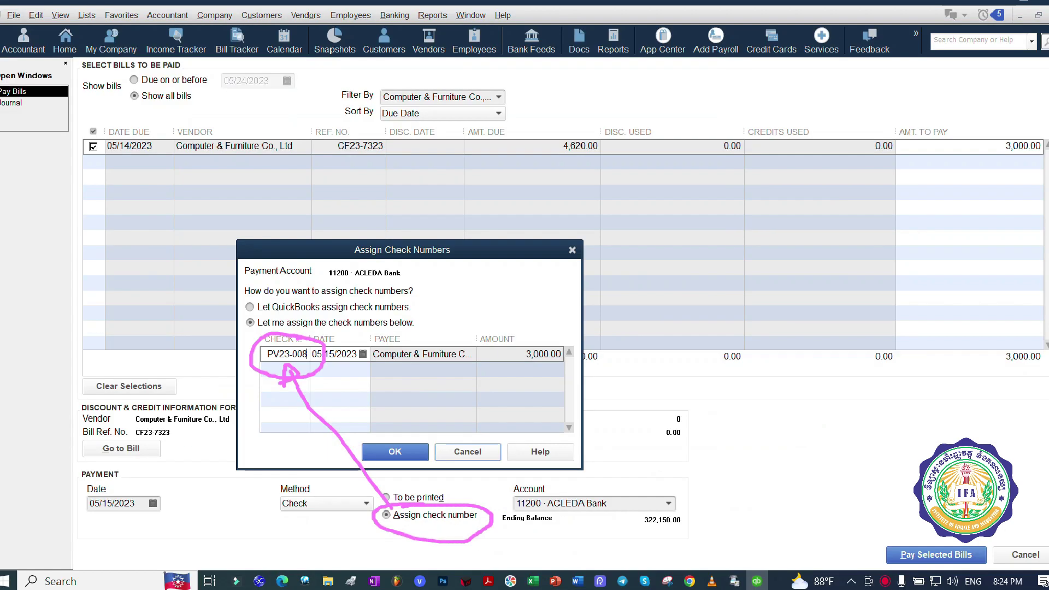
Leave the pen annotation, switch to Telegram and send the copied annotated screenshot to the bookkeeping class group chat.
{"action": "key", "text": "Escape"}
{"action": "left_click", "coordinate": [608, 580]}
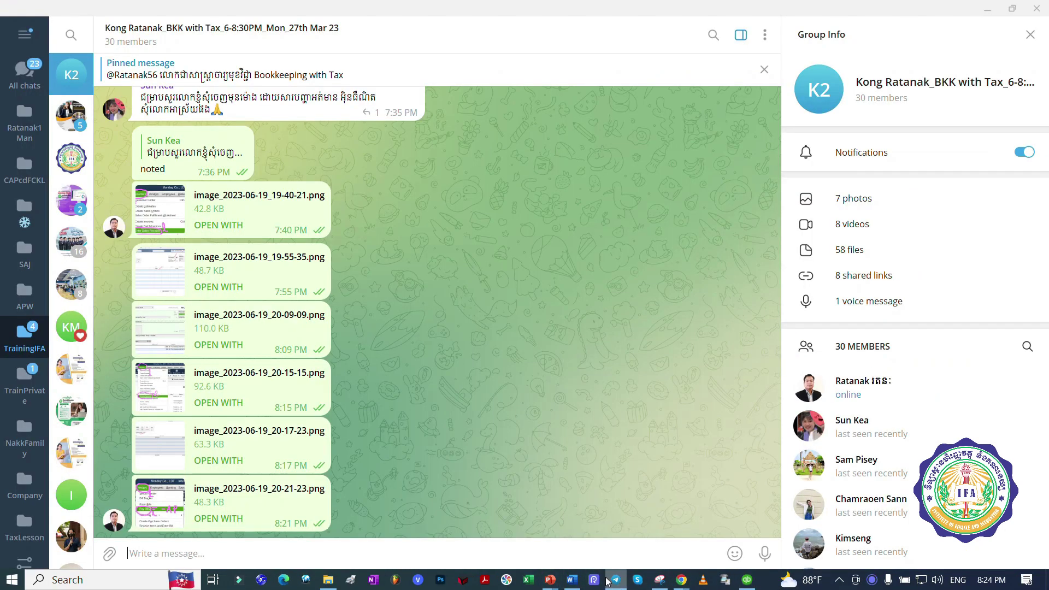
{"action": "key", "text": "ctrl+v"}
{"action": "key", "text": "Return"}
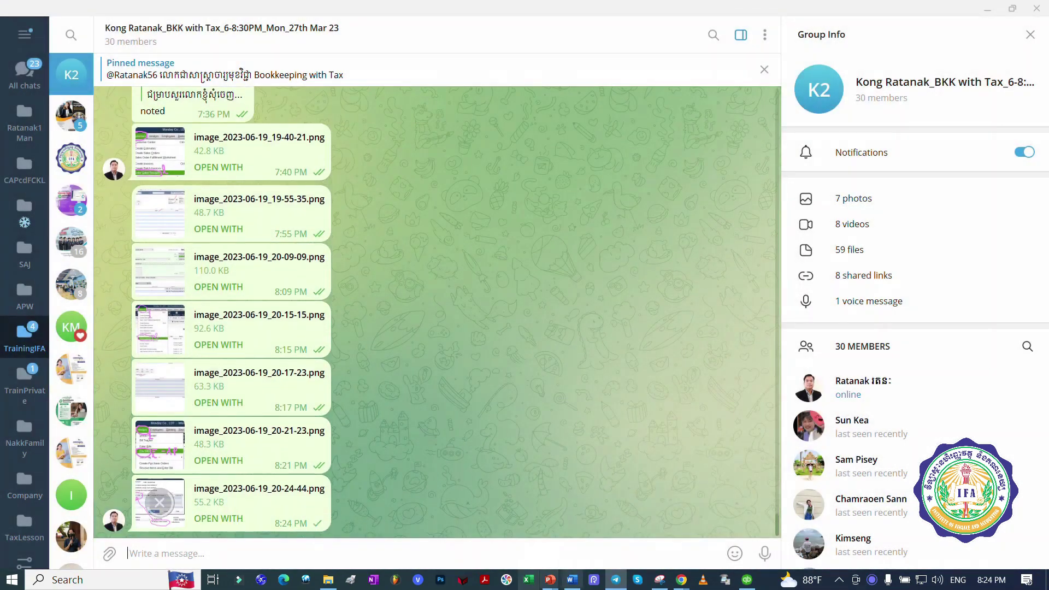
Switch back to QuickBooks, confirm the assigned check number to record the bill payment, and close the payment summary to return to the Journal.
{"action": "left_click", "coordinate": [747, 581]}
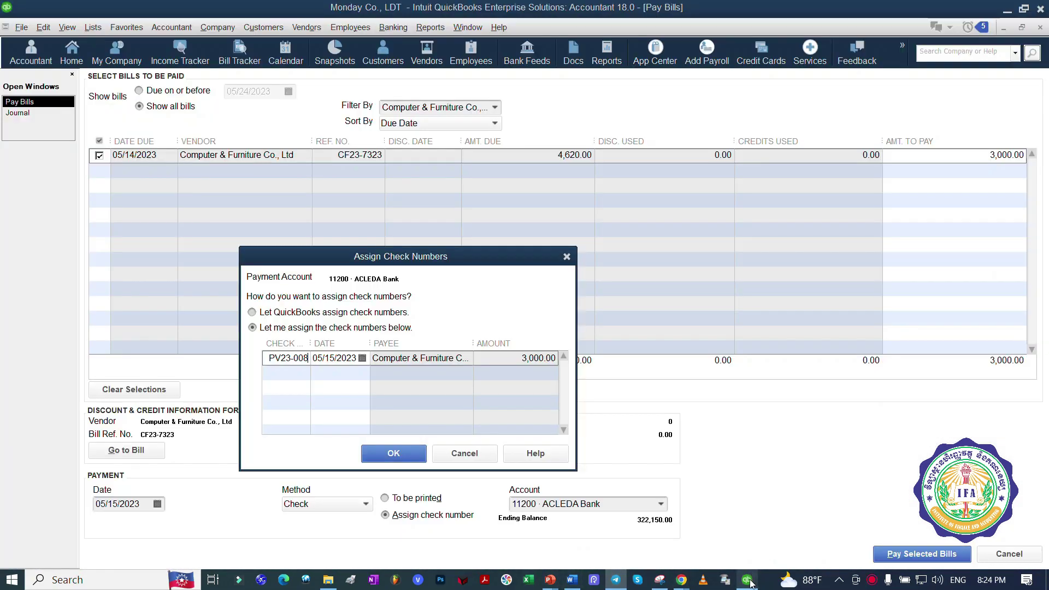
{"action": "left_click", "coordinate": [394, 453]}
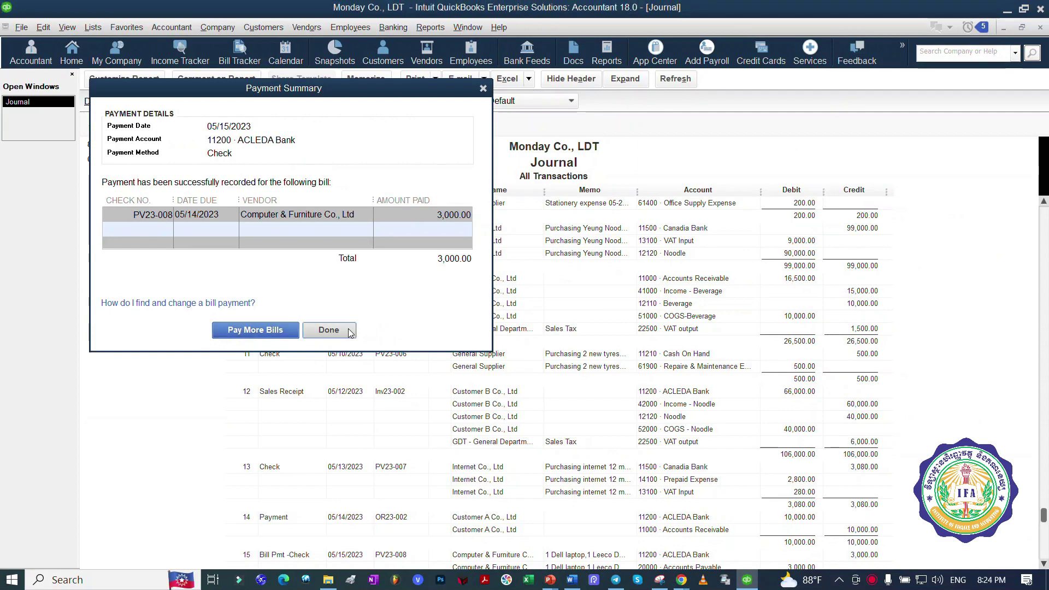
{"action": "left_click", "coordinate": [432, 407]}
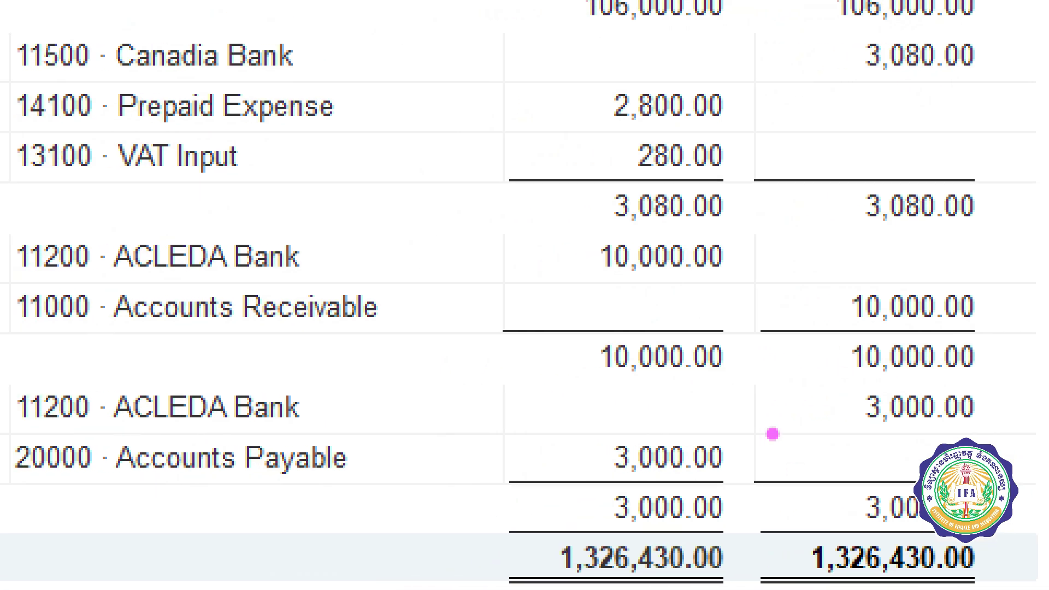
Mark both 3,000.00 entries and the Accounts Receivable 10,000.00 with pink minuses, the ACLEDA Bank 10,000.00 with a plus, and draw a line between the two transactions.
{"action": "left_click_drag", "start_coordinate": [784, 409], "coordinate": [844, 416]}
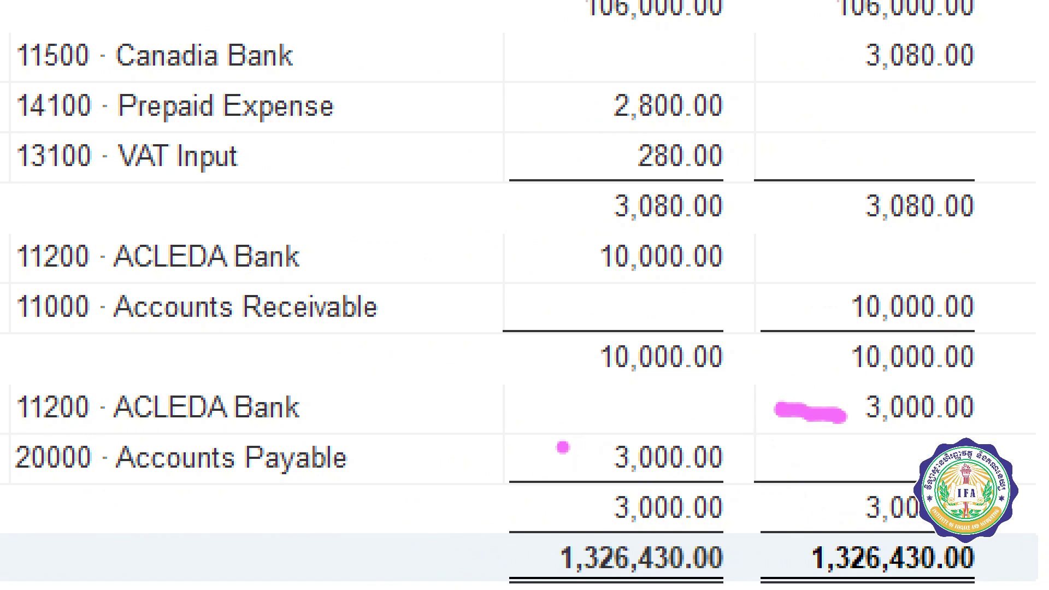
{"action": "left_click_drag", "start_coordinate": [553, 455], "coordinate": [590, 457]}
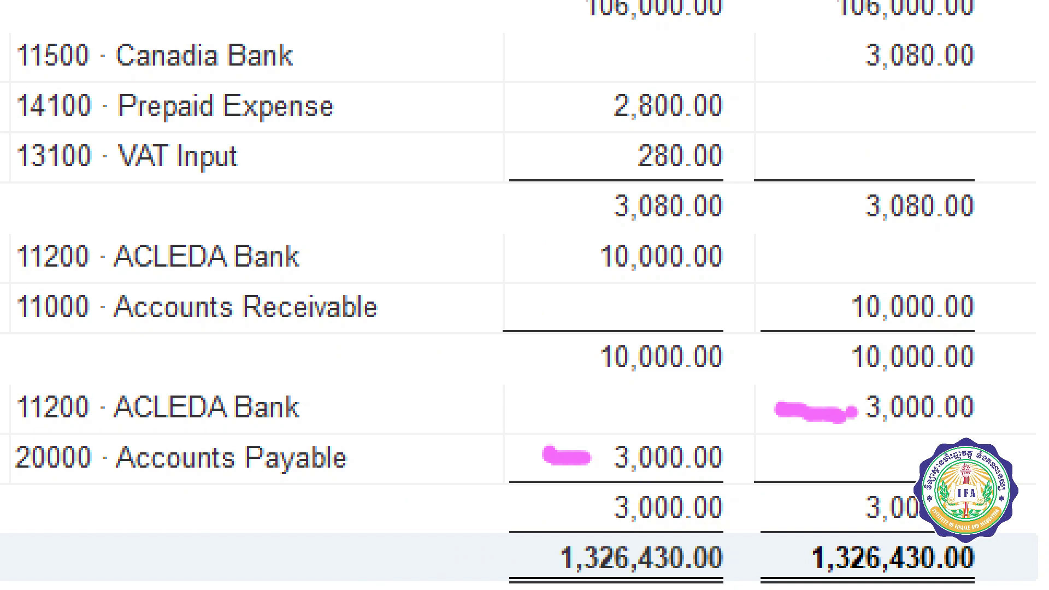
{"action": "mouse_move", "coordinate": [533, 257]}
{"action": "left_mouse_down"}
{"action": "mouse_move", "coordinate": [593, 256]}
{"action": "mouse_move", "coordinate": [556, 295]}
{"action": "left_mouse_up"}
{"action": "left_click_drag", "start_coordinate": [782, 307], "coordinate": [825, 307]}
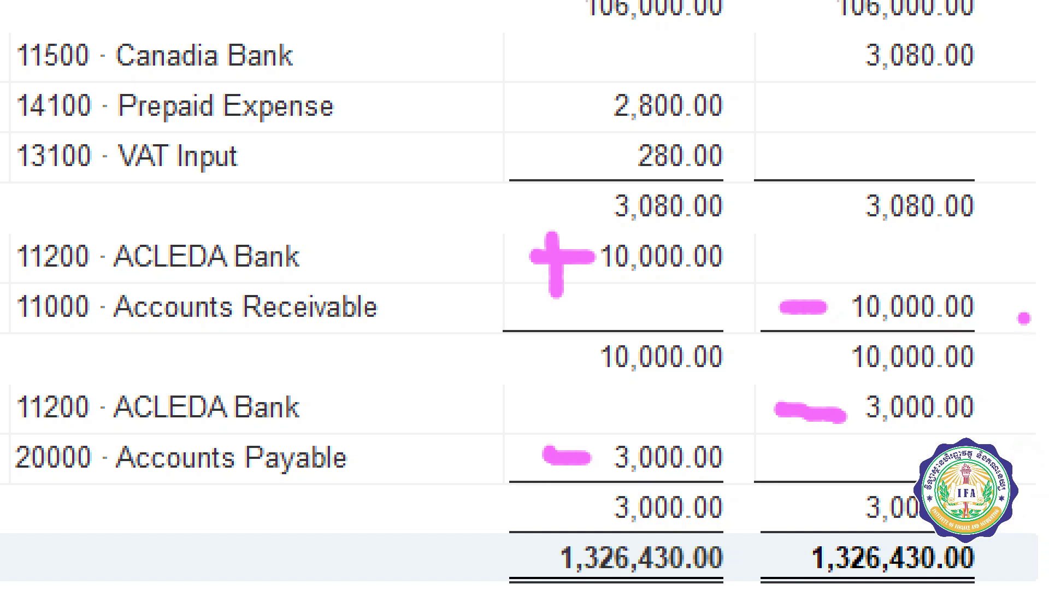
{"action": "mouse_move", "coordinate": [1046, 376]}
{"action": "left_mouse_down"}
{"action": "mouse_move", "coordinate": [884, 388]}
{"action": "mouse_move", "coordinate": [615, 384]}
{"action": "mouse_move", "coordinate": [207, 345]}
{"action": "mouse_move", "coordinate": [2, 343]}
{"action": "left_mouse_up"}
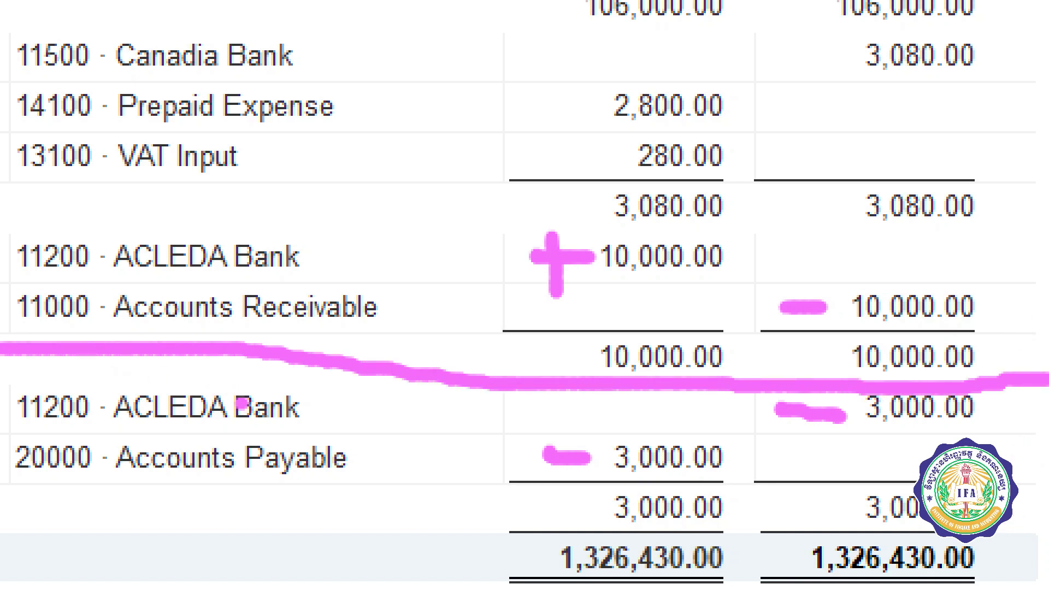